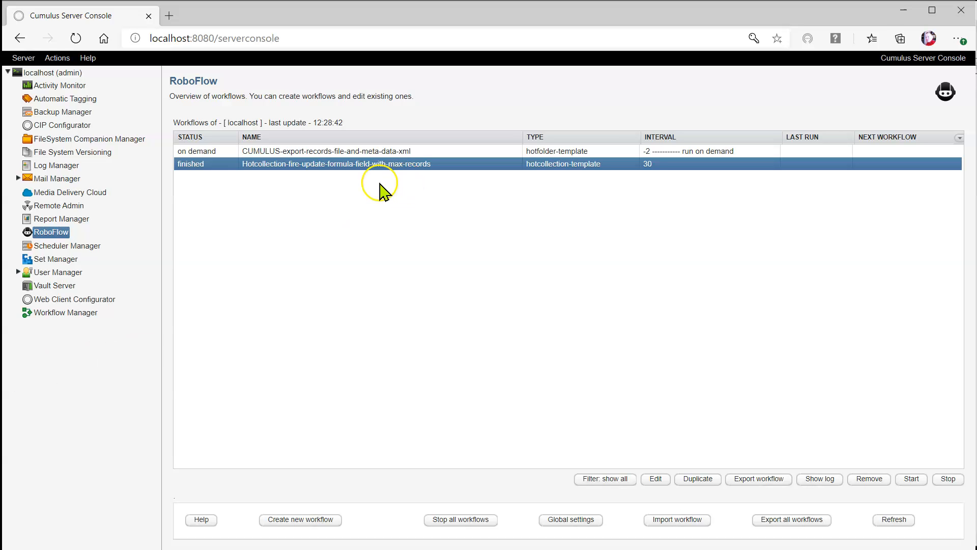
Open the settings of the Hotcollection-fire-update-formula-field-with-max-records workflow and review its Max Records Per Loop and Cumulus query parameters
double_click(334, 168)
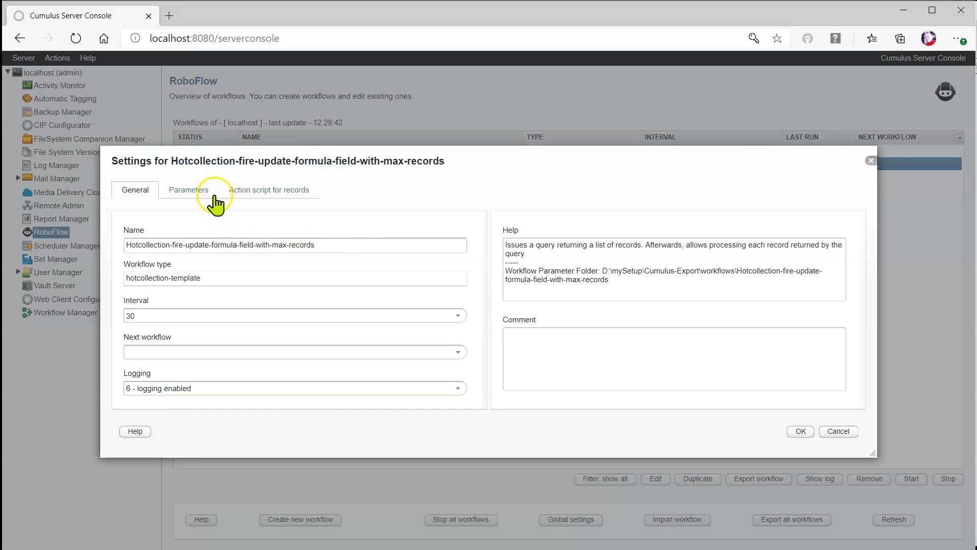
left_click_drag(196, 159, 112, 78)
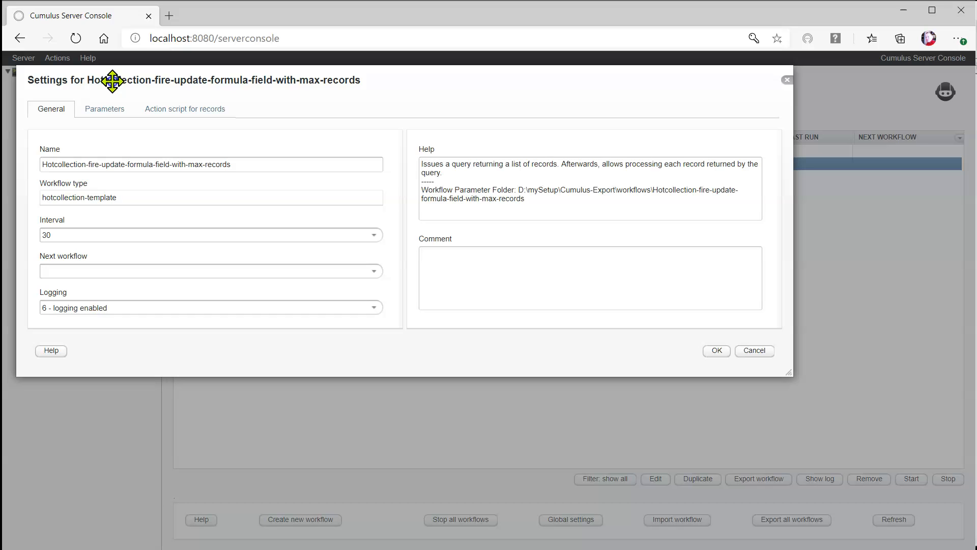
left_click(109, 111)
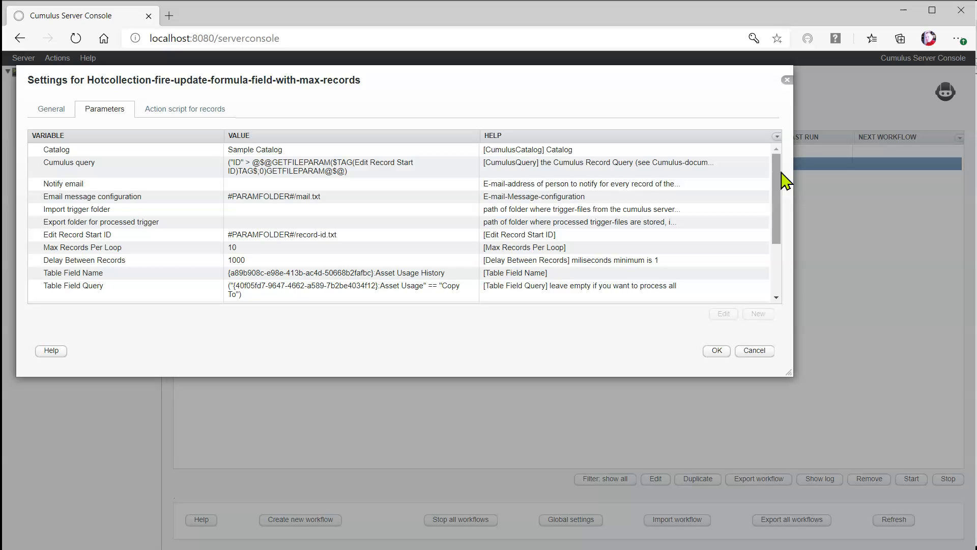
left_click(76, 250)
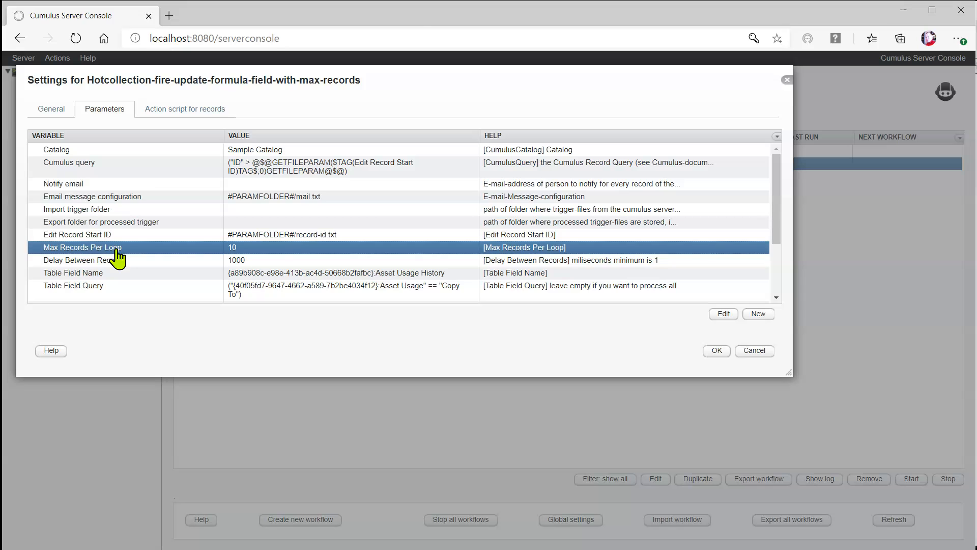
left_click(297, 171)
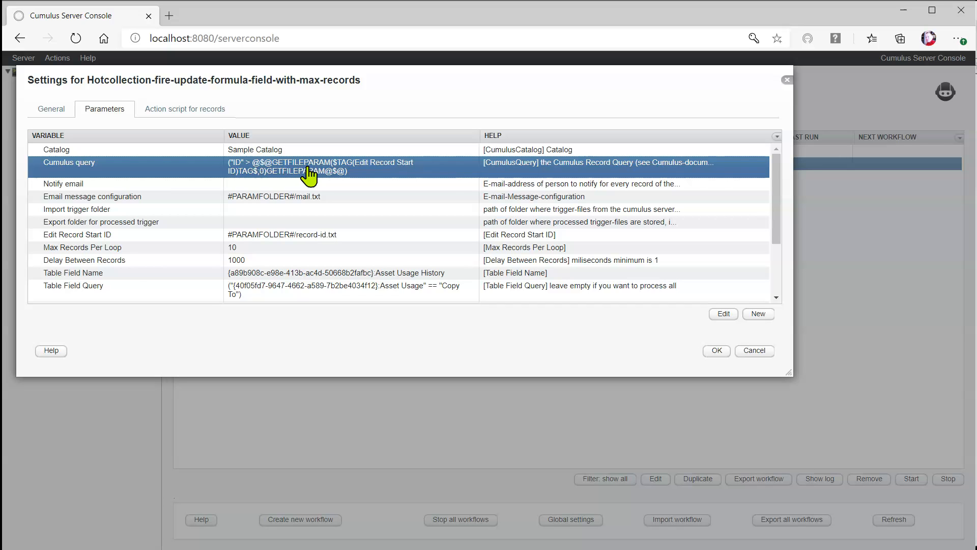
Inspect the record-id file behind the Edit Record Start ID parameter and close it without changes
double_click(118, 235)
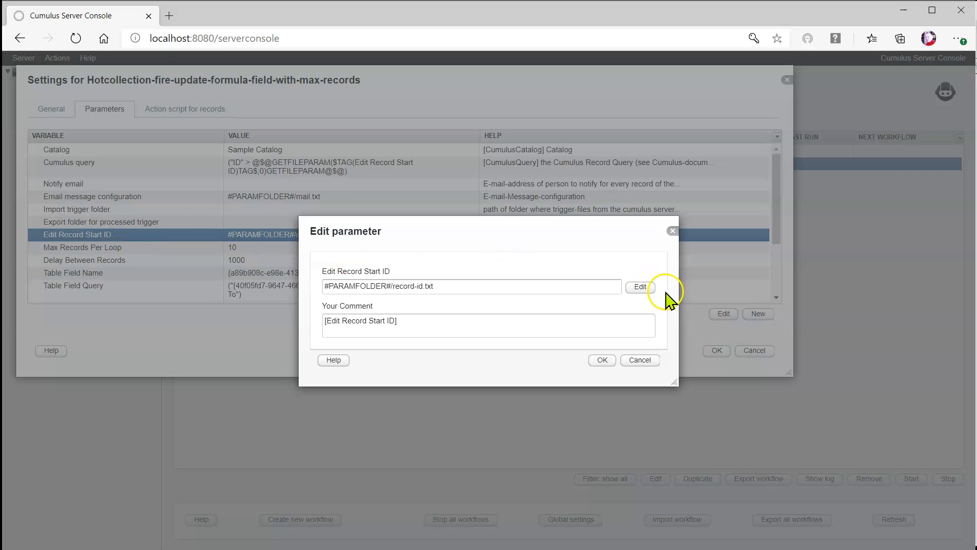
left_click(642, 287)
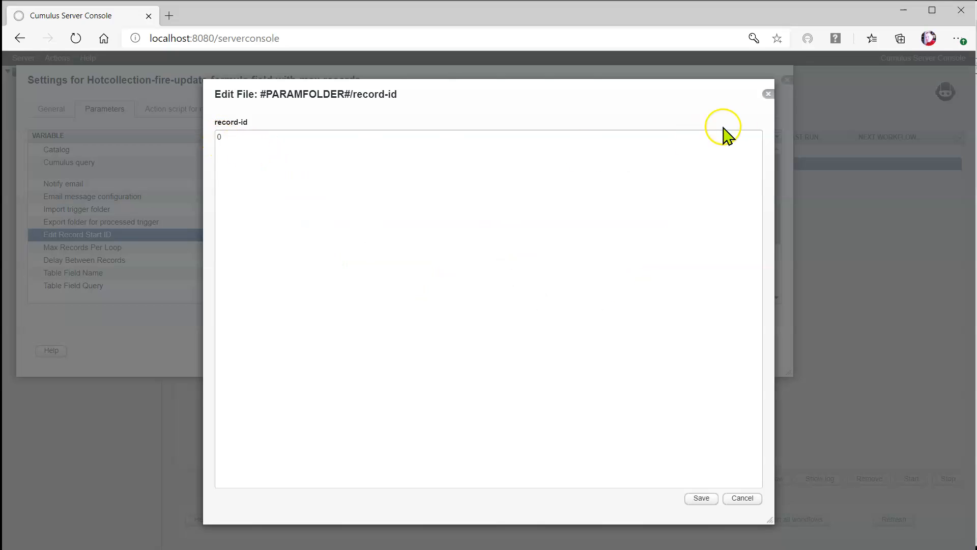
left_click(768, 94)
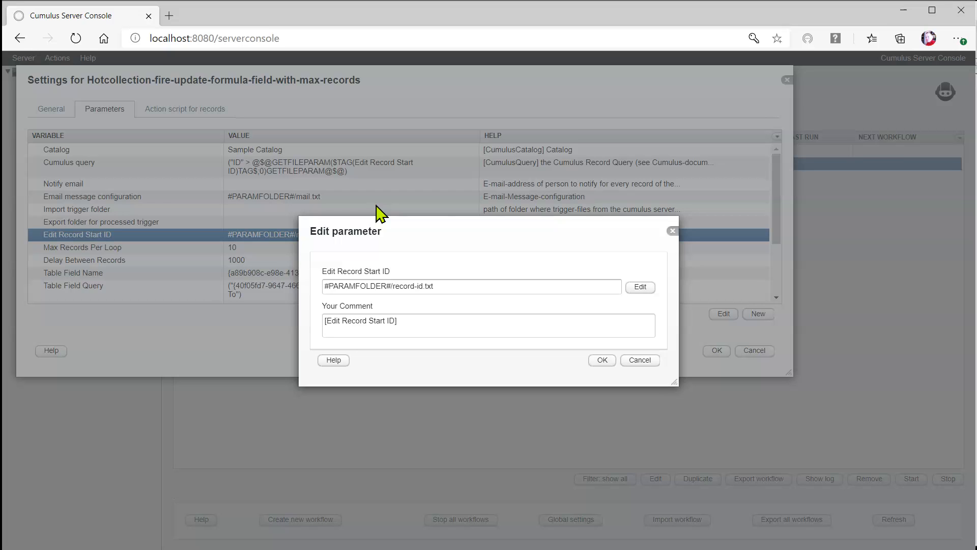
left_click(640, 360)
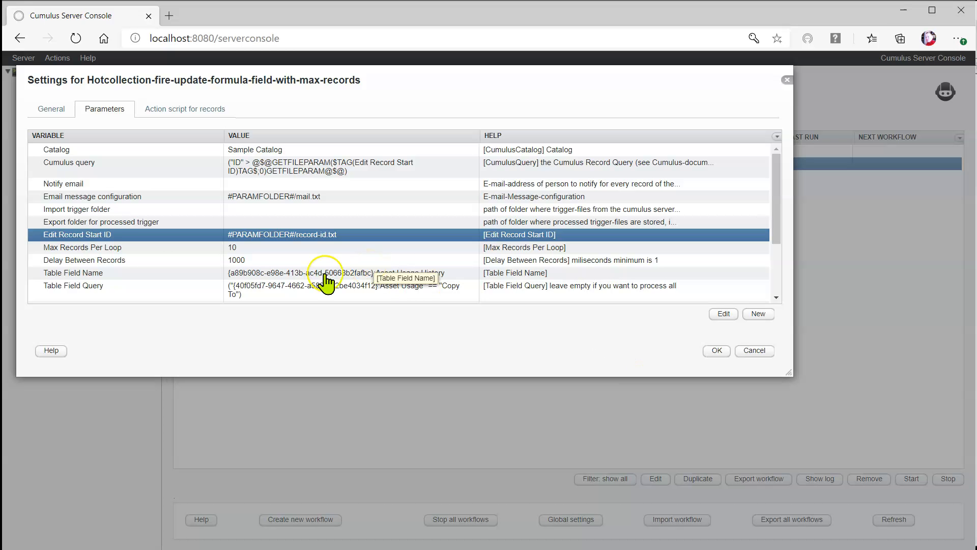
Review the Edit Record Start ID, Max Records Per Loop and Delay Between Records parameters
left_click(106, 248)
left_click(119, 234)
left_click(109, 248)
left_click(117, 235)
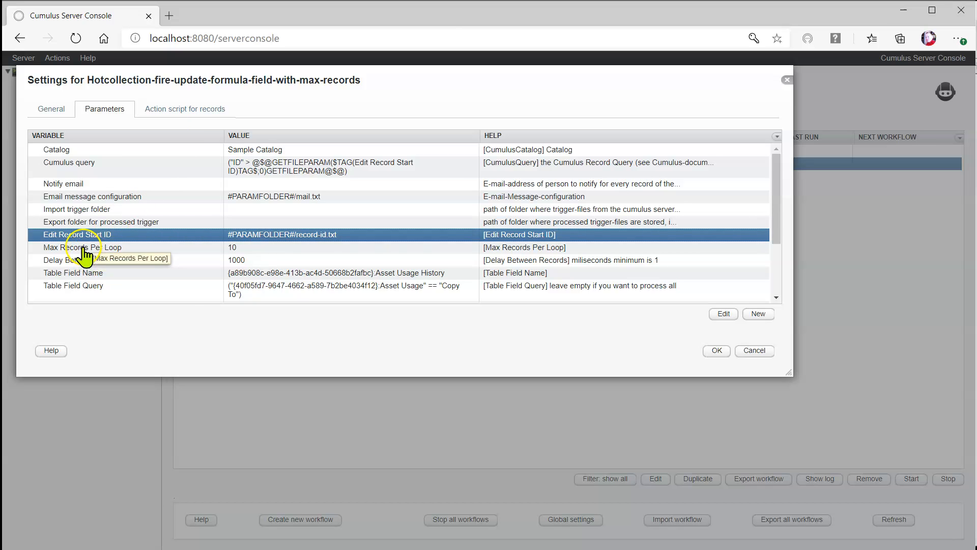
left_click(150, 247)
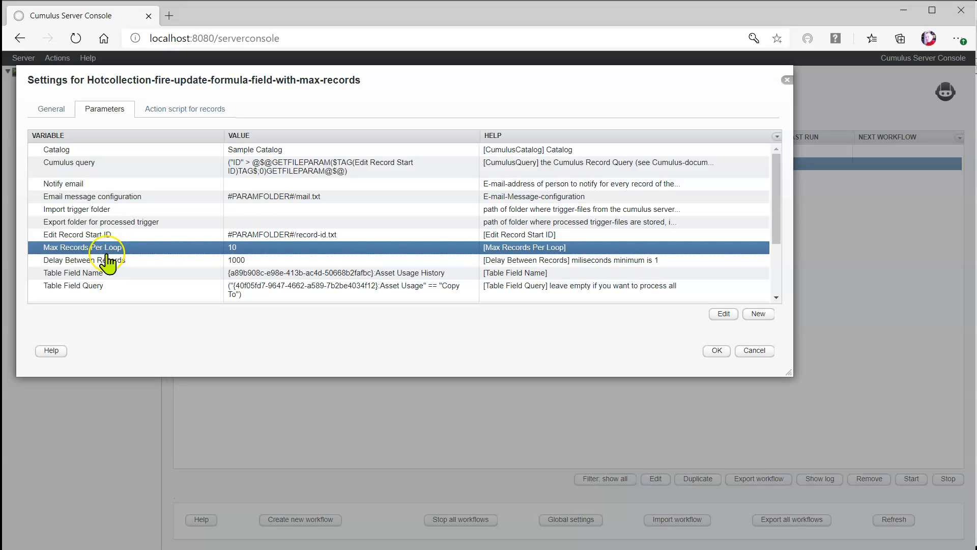
left_click(81, 259)
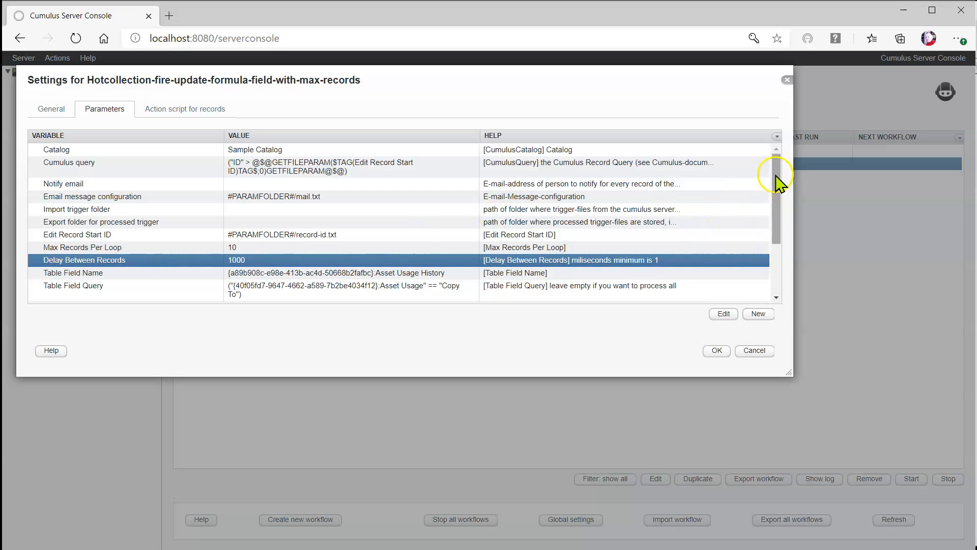
Review the Table Field Name and Table Field Query parameters, and check the Copy To usage entry of Airplane Illustration.eps in the Cumulus client
left_click_drag(773, 172, 775, 192)
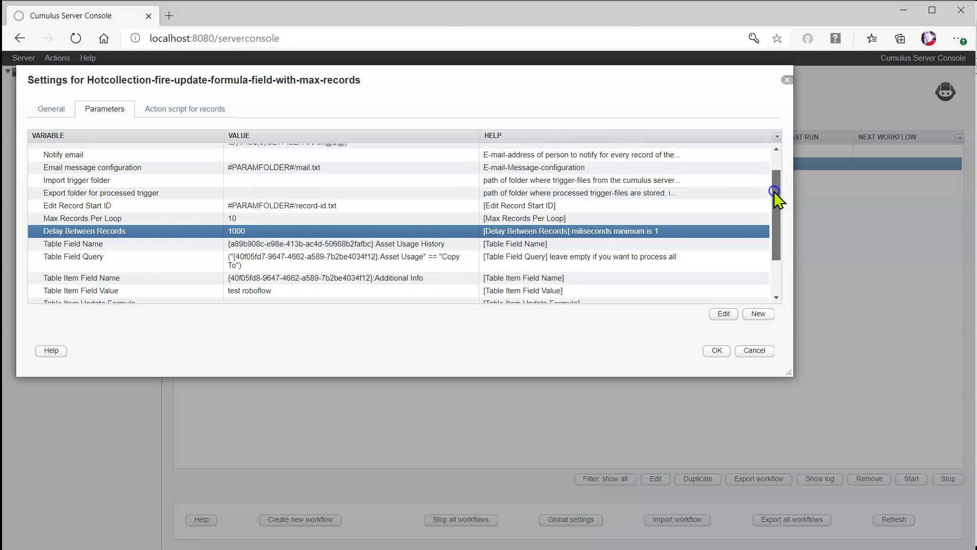
left_click(62, 244)
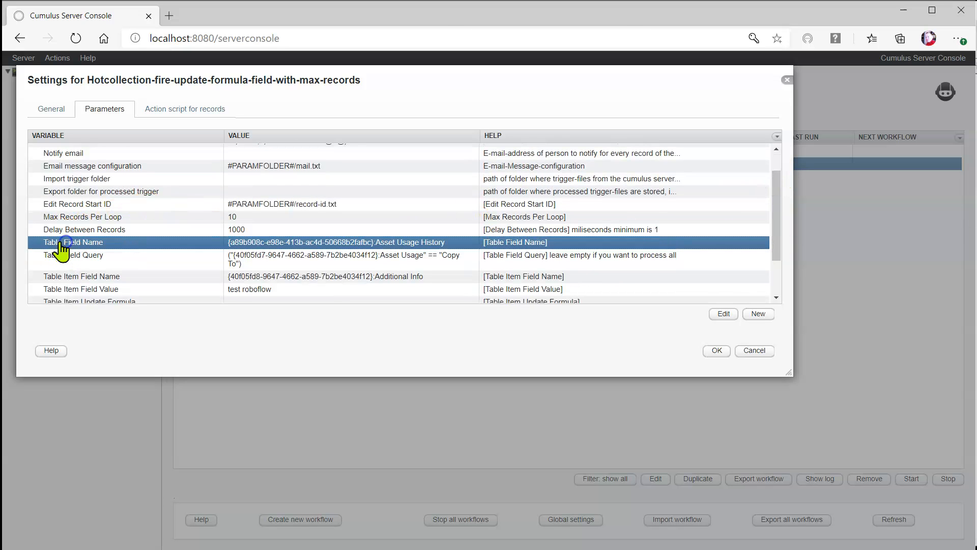
left_click(100, 254)
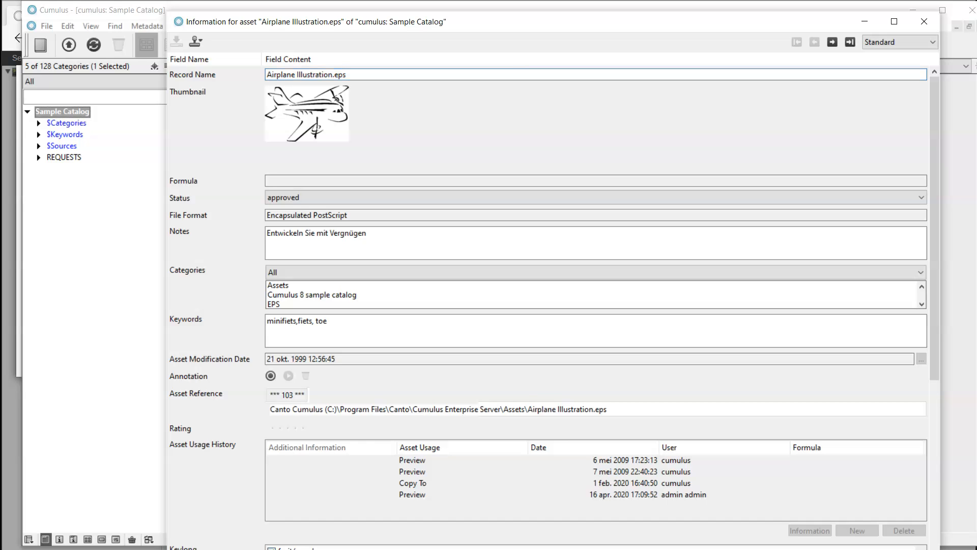
left_click(410, 484)
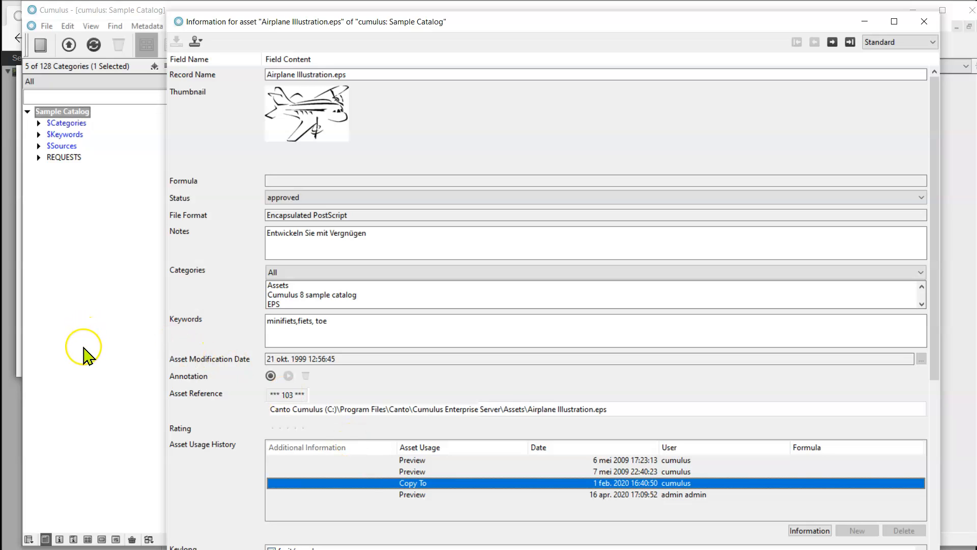
left_click(14, 378)
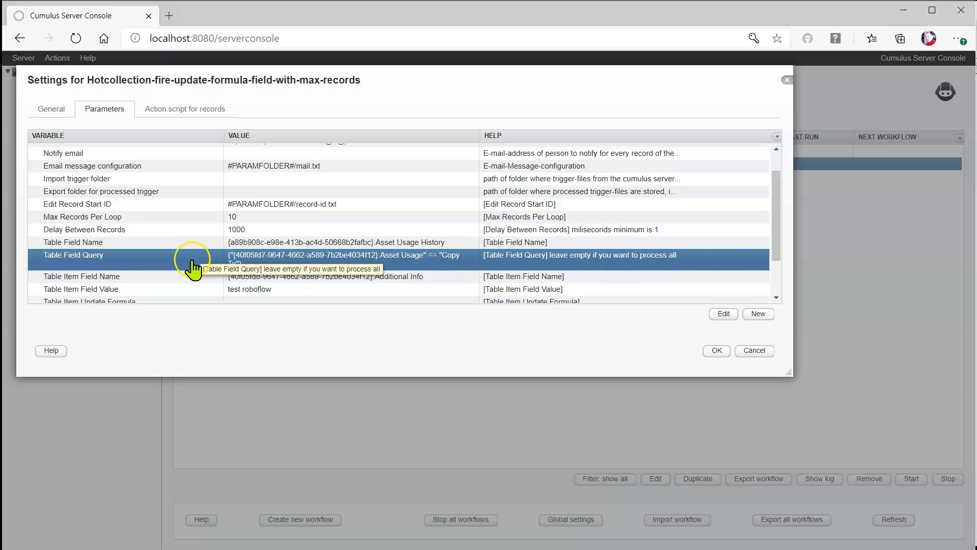
Review the table item field name, value and update formula parameters, plus the record field name and record update formula
left_click(129, 282)
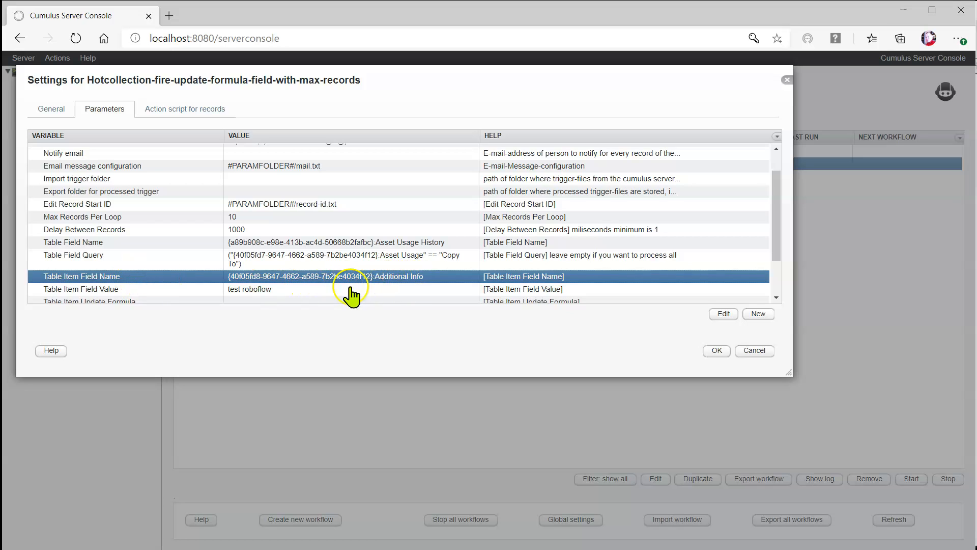
left_click(94, 290)
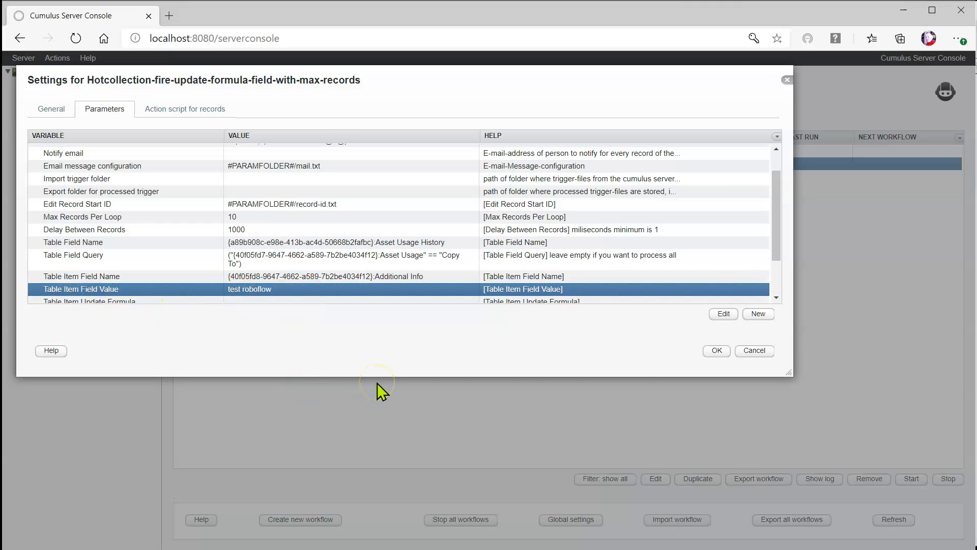
left_click_drag(775, 193, 342, 346)
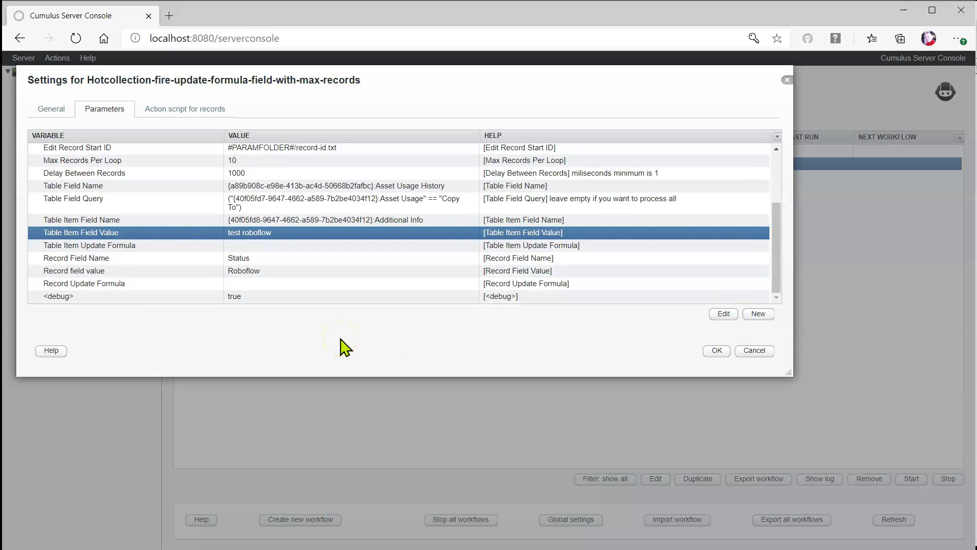
left_click(77, 245)
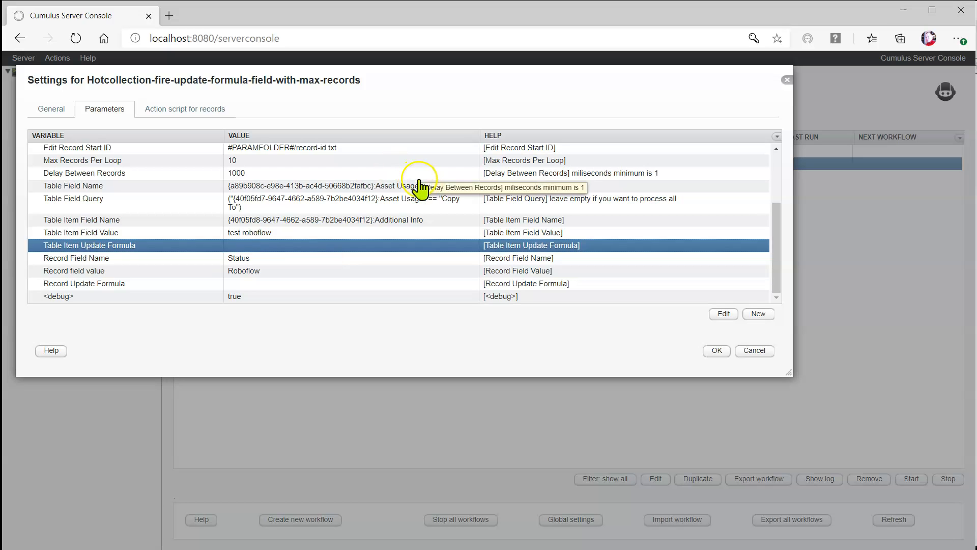
left_click(93, 258)
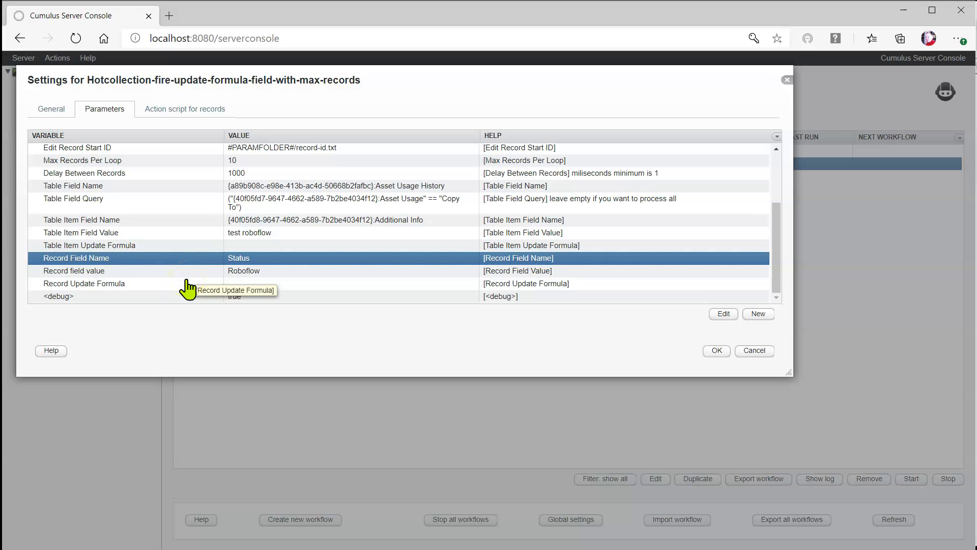
left_click(149, 288)
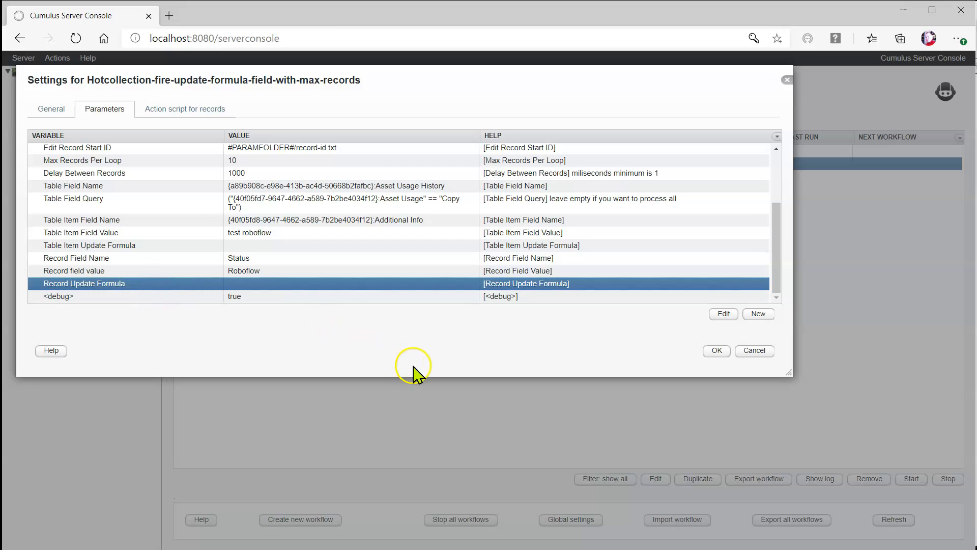
Save the workflow settings and start the Hotcollection-fire-update-formula-field-with-max-records workflow
left_click(712, 353)
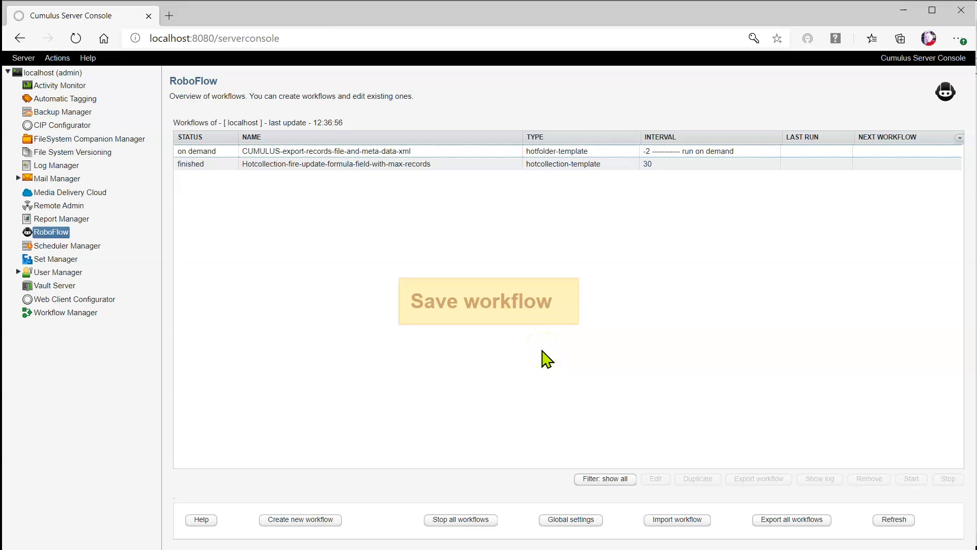
left_click(270, 164)
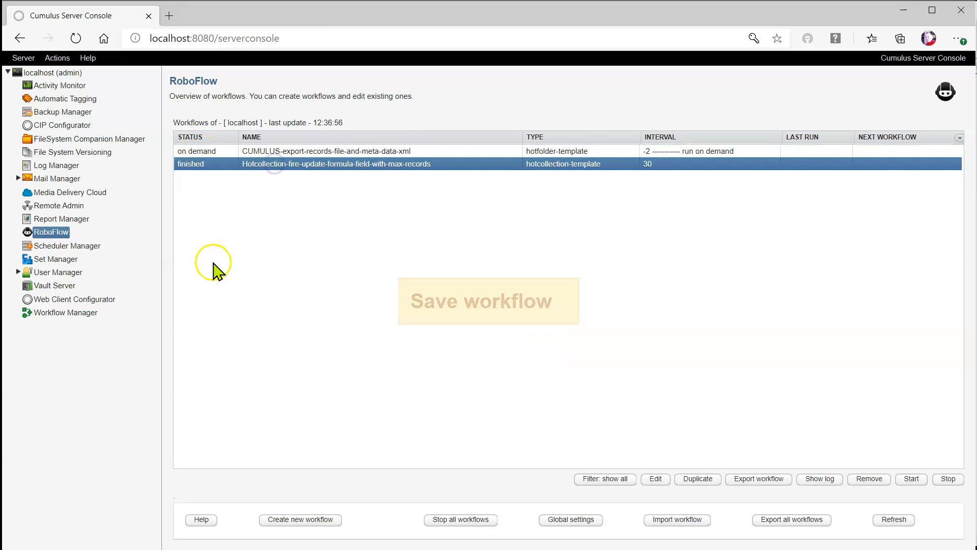
left_click(910, 480)
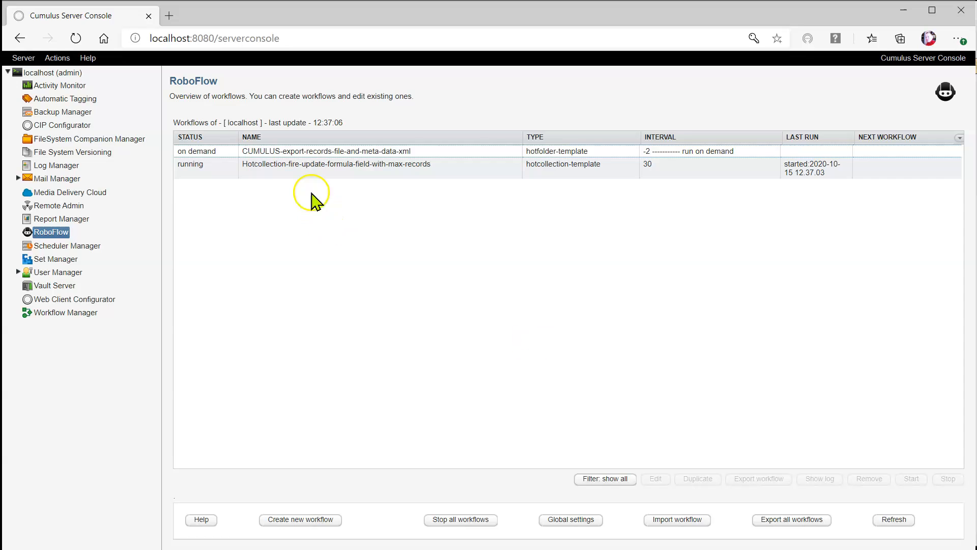
Show the log of the running Hotcollection-fire-update-formula-field-with-max-records workflow
left_click(308, 165)
left_click(805, 496)
left_click(815, 481)
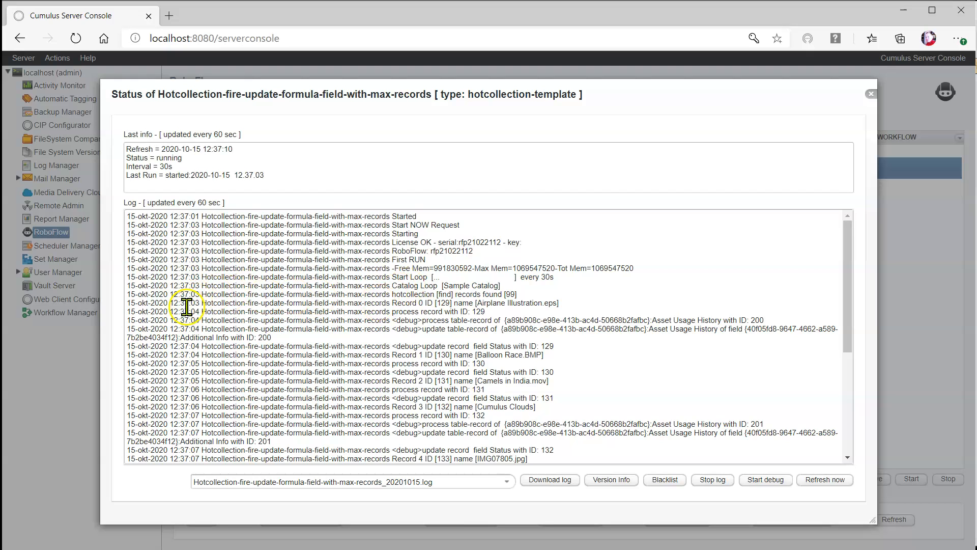
Examine the log entries for processed records, Asset Usage History table updates and Status field updates
left_click_drag(382, 311, 516, 313)
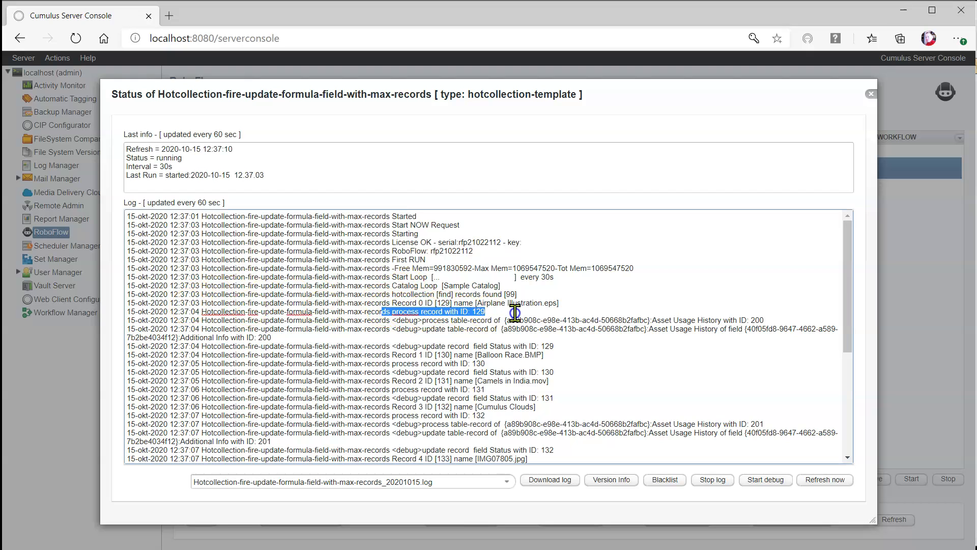
left_click(448, 335)
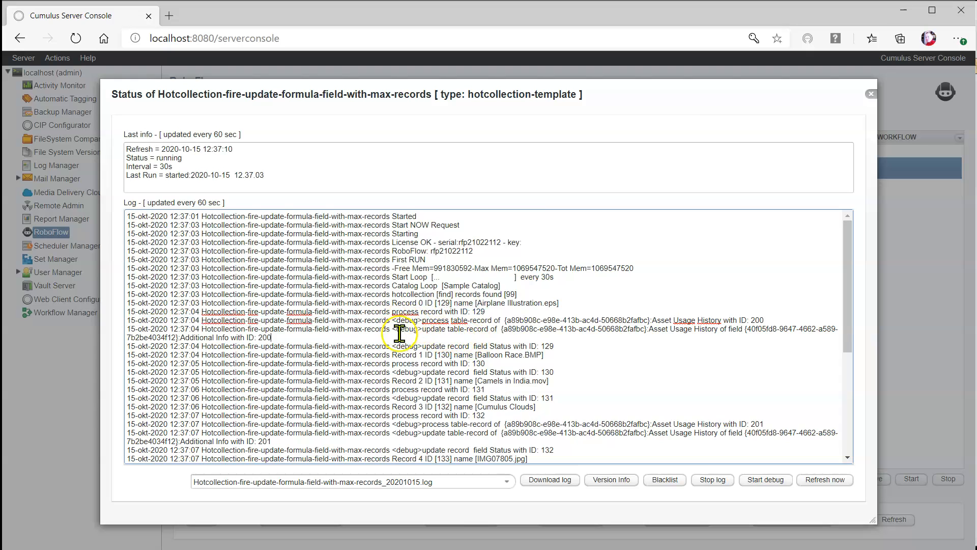
left_click_drag(422, 320, 543, 320)
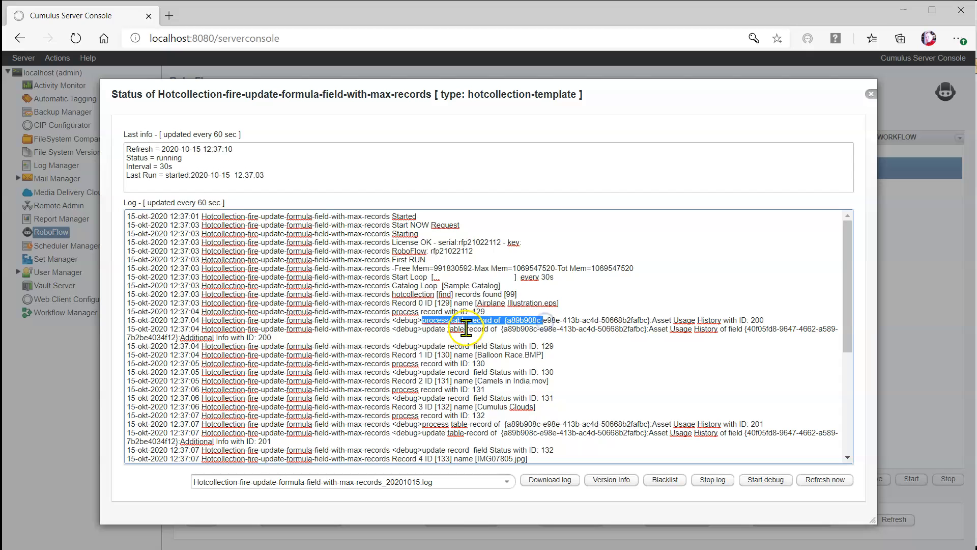
left_click(464, 328)
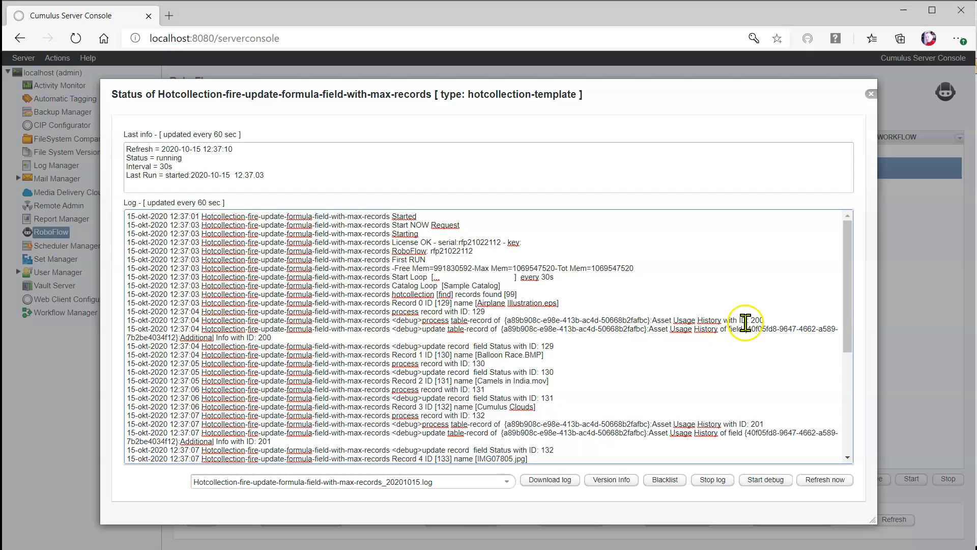
left_click_drag(651, 321, 728, 321)
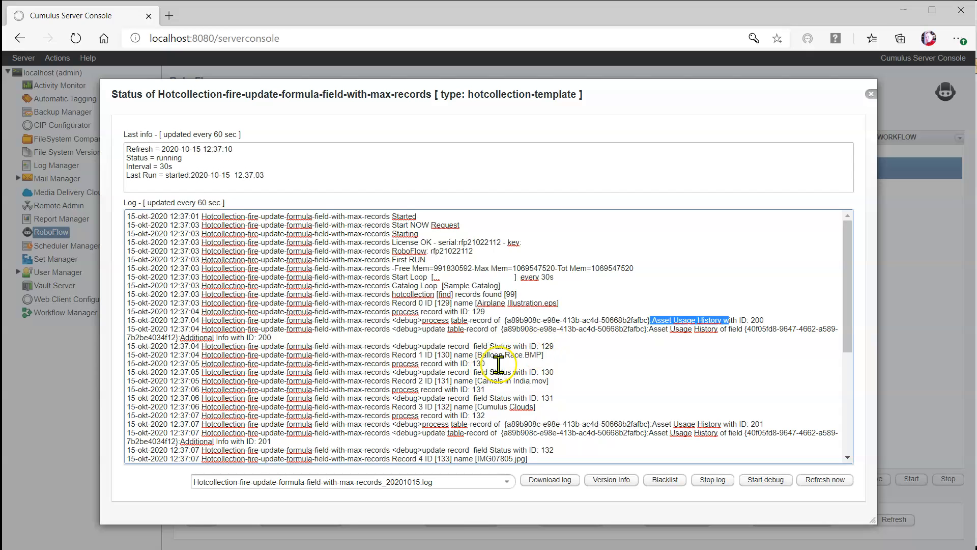
left_click_drag(422, 346, 575, 348)
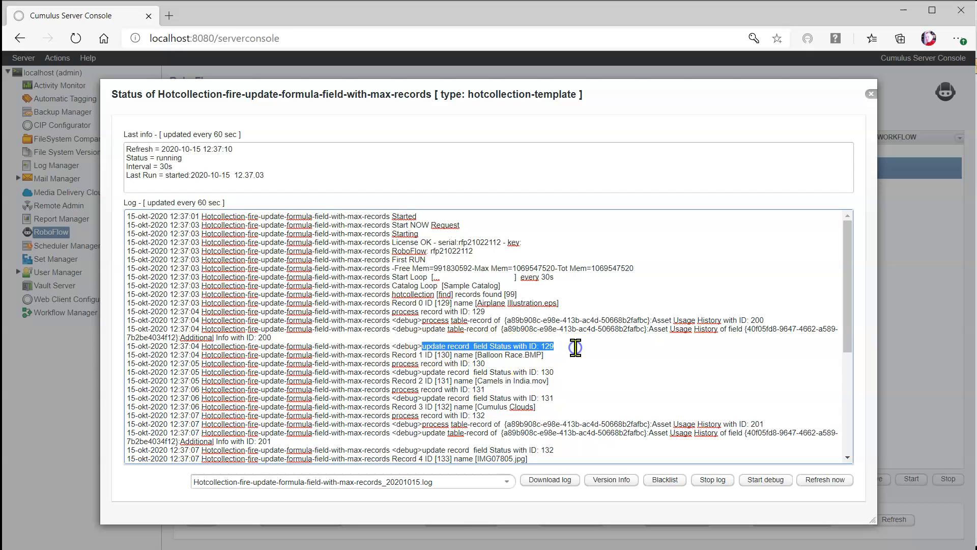
left_click(463, 373)
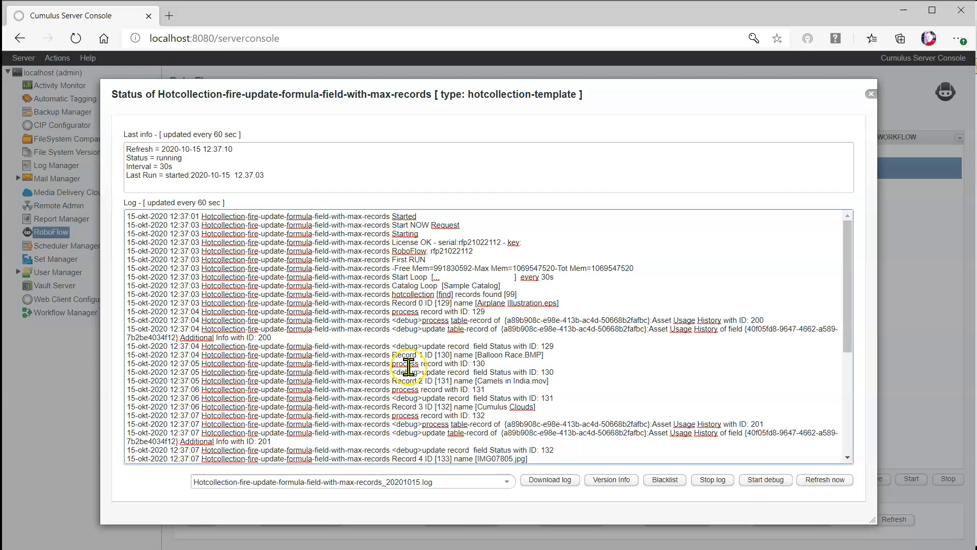
left_click(422, 398)
scroll(526, 388, "down", 1)
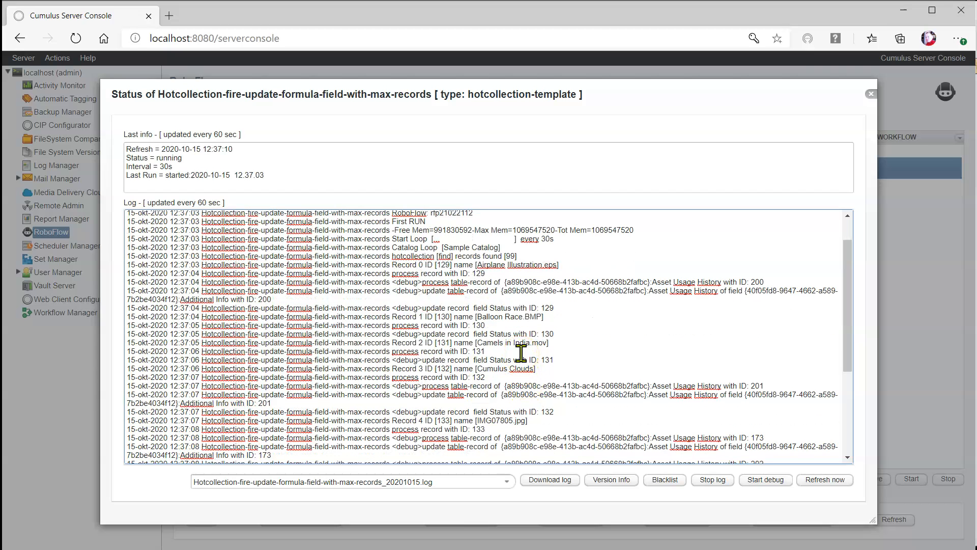
Refresh the workflow log and examine the newly logged records with their Asset Usage History and Status updates
scroll(512, 340, "down", 5)
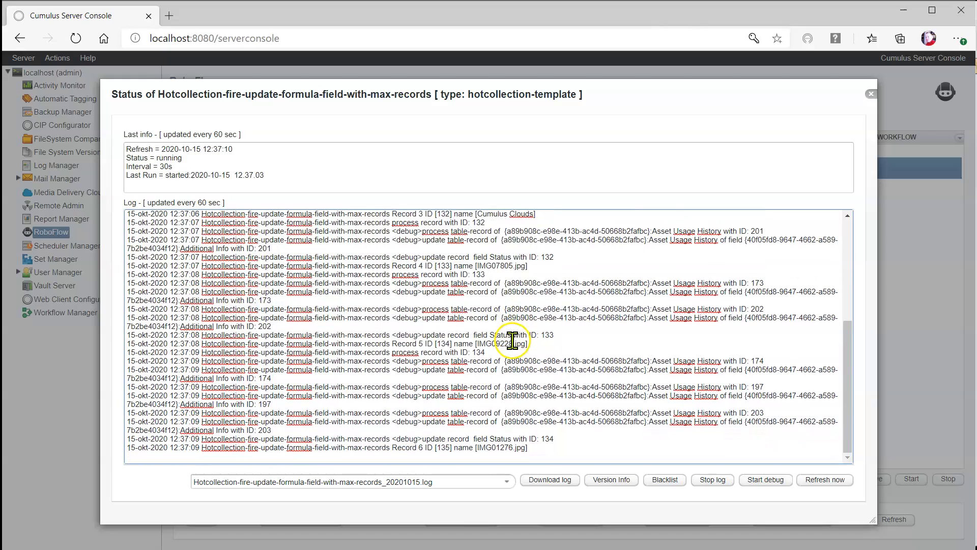
scroll(525, 337, "up", 4)
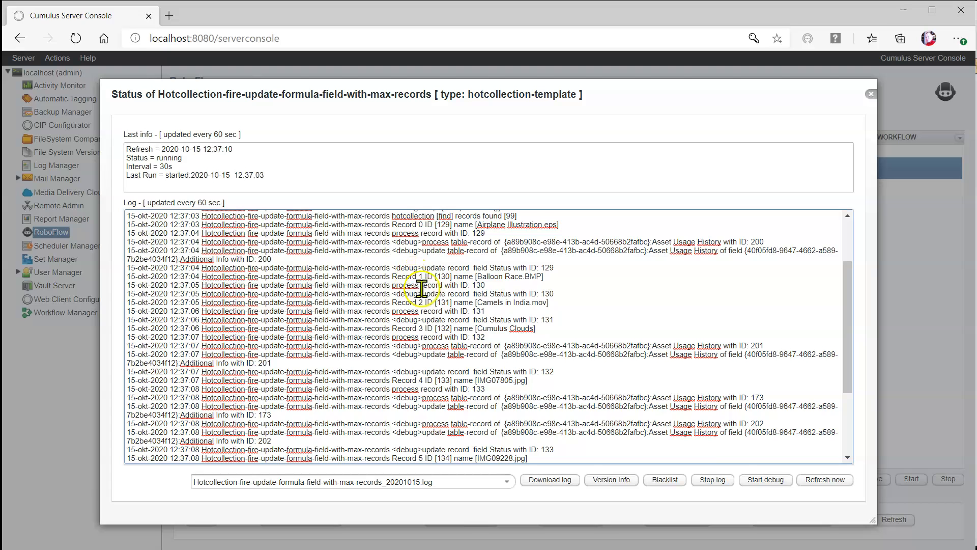
scroll(496, 387, "down", 4)
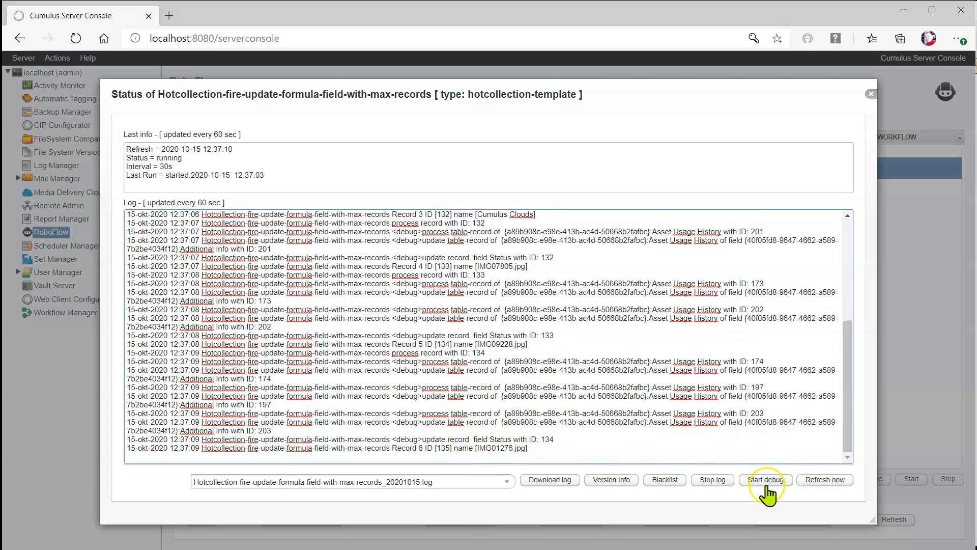
left_click(827, 481)
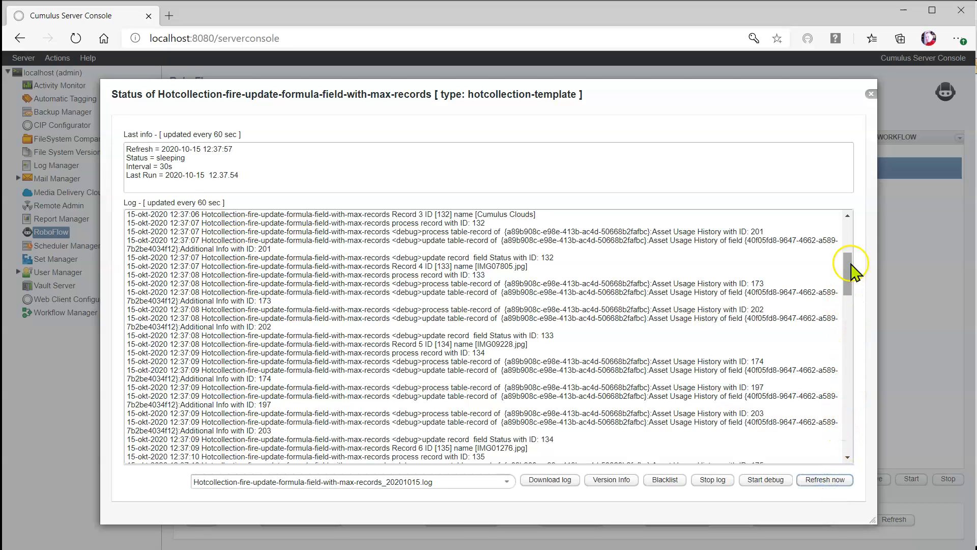
left_click_drag(850, 270, 848, 306)
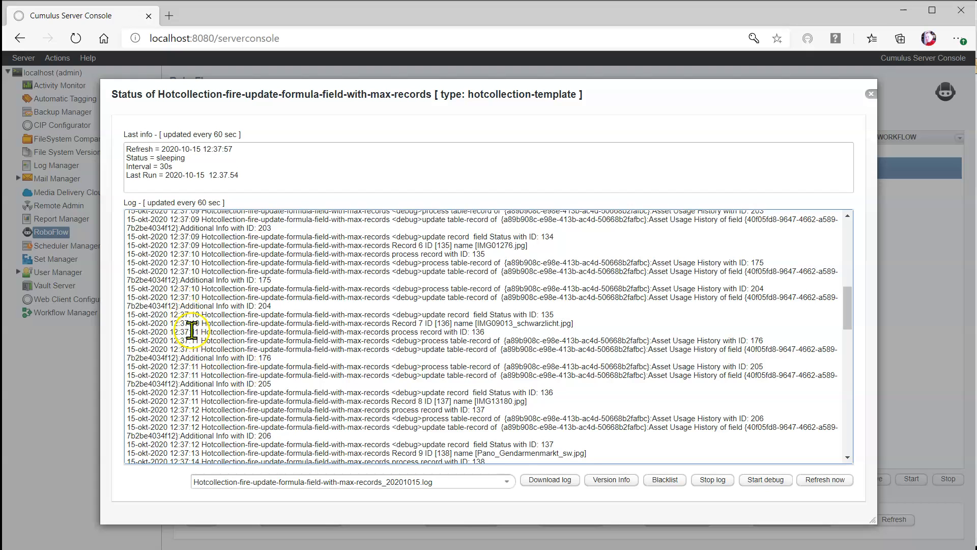
left_click_drag(191, 324, 206, 331)
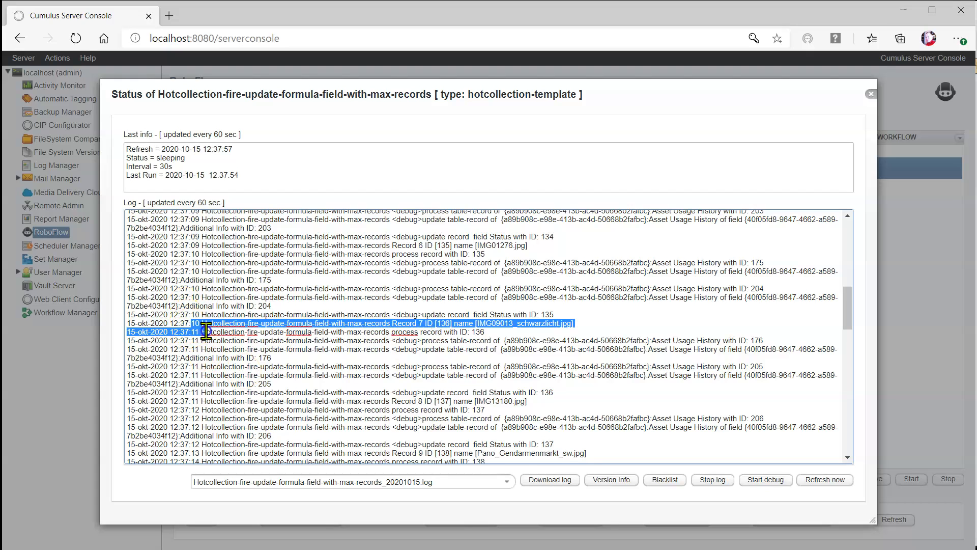
left_click(500, 350)
left_click(508, 355)
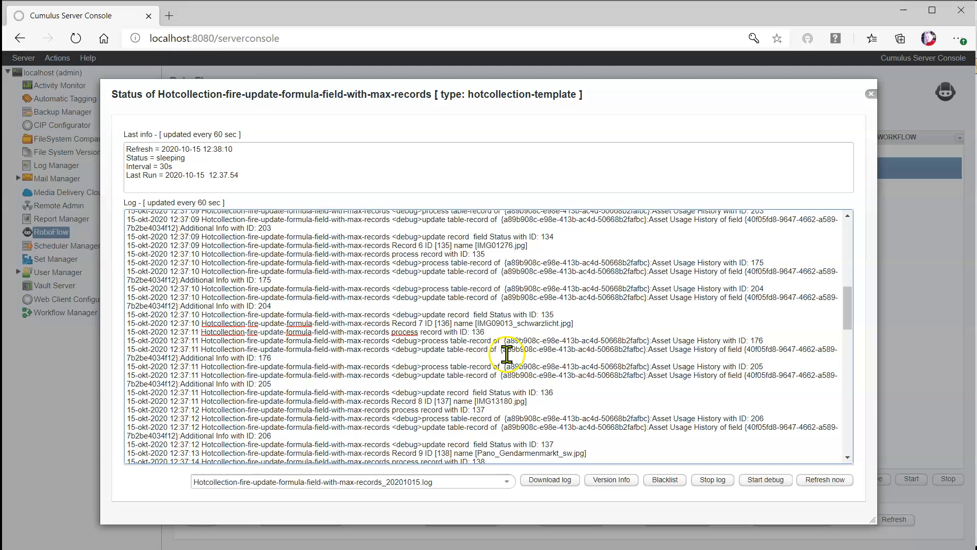
scroll(507, 354, "down", 1)
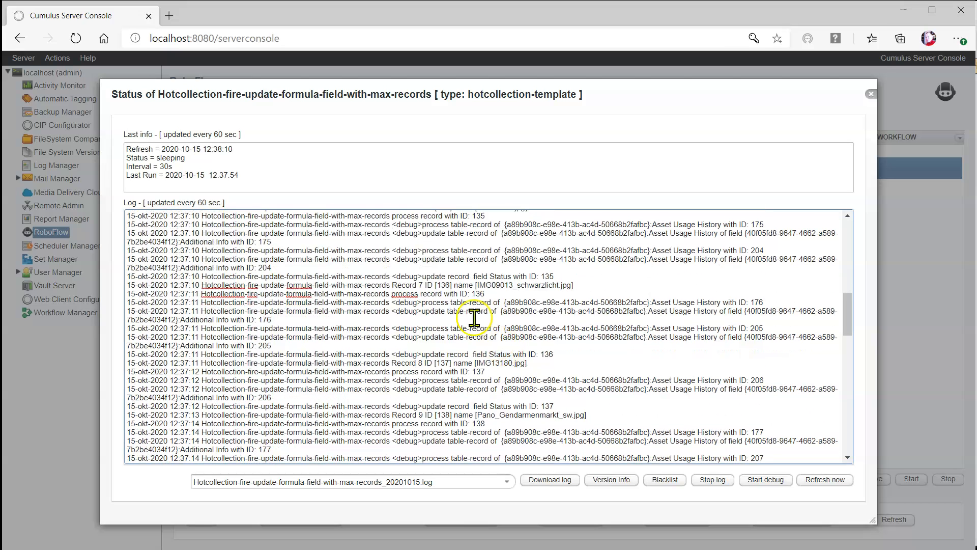
left_click(419, 306)
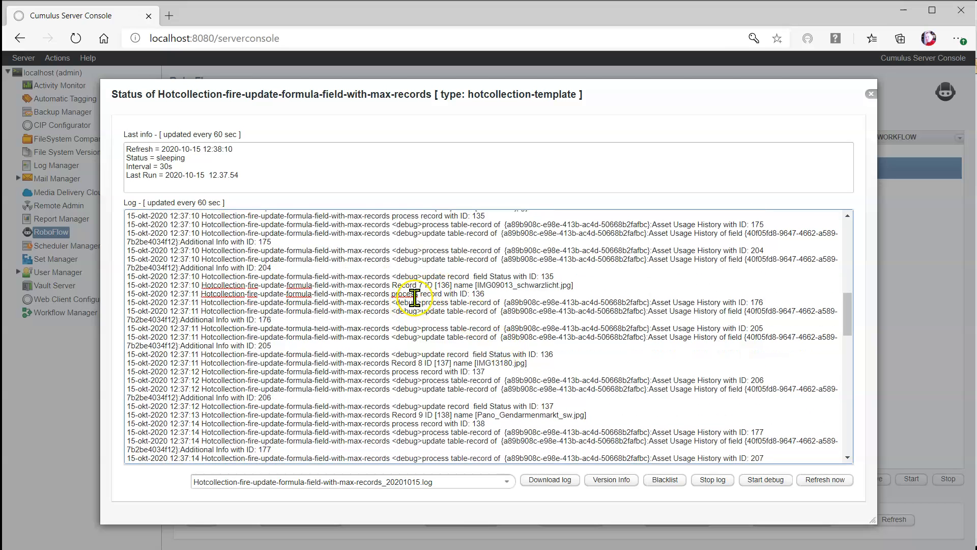
scroll(412, 321, "down", 4)
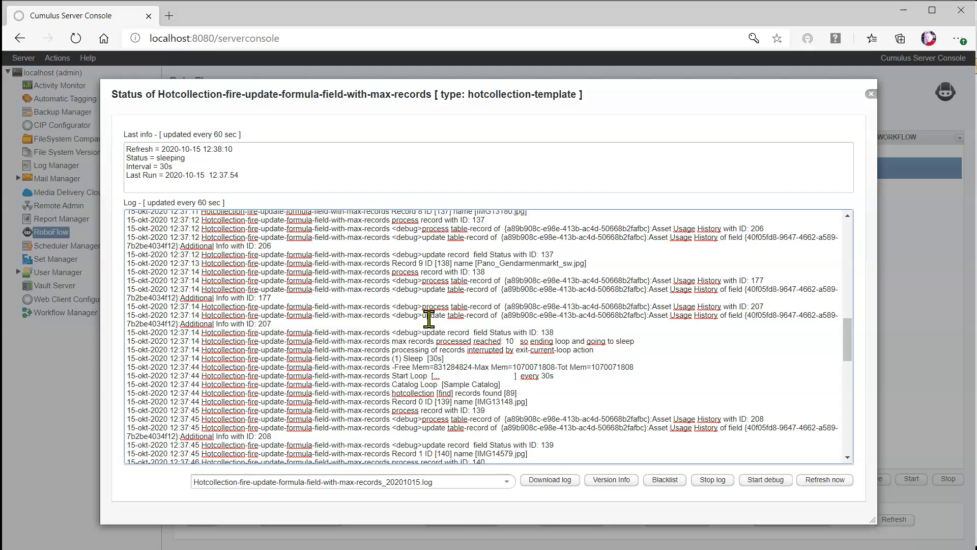
Examine the log entries about the maximum records limit, the exit-current-loop action and the sleep interval through to the log's end
left_click_drag(390, 342, 627, 343)
left_click(564, 344)
left_click_drag(386, 359, 456, 361)
left_click(456, 361)
left_click(485, 357)
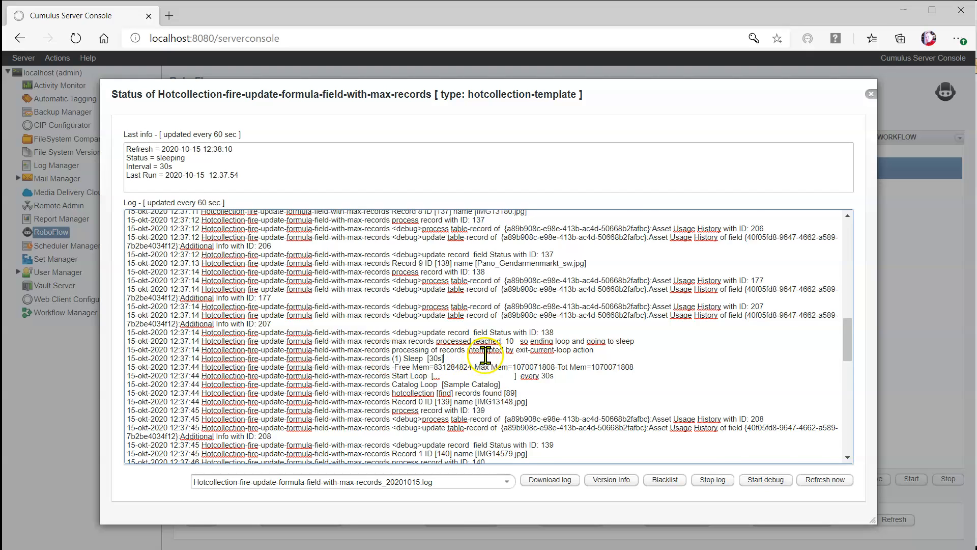
scroll(485, 357, "down", 5)
scroll(488, 355, "down", 6)
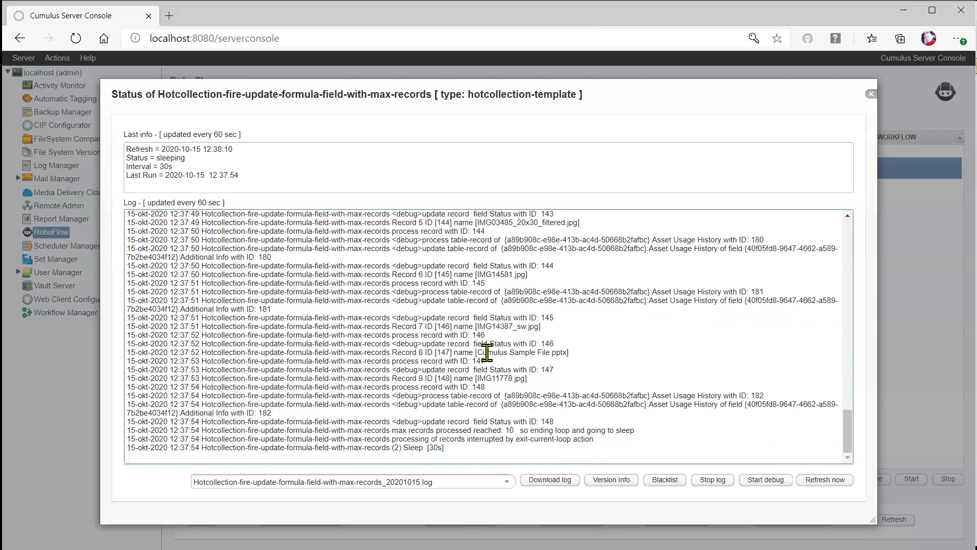
left_click(456, 451)
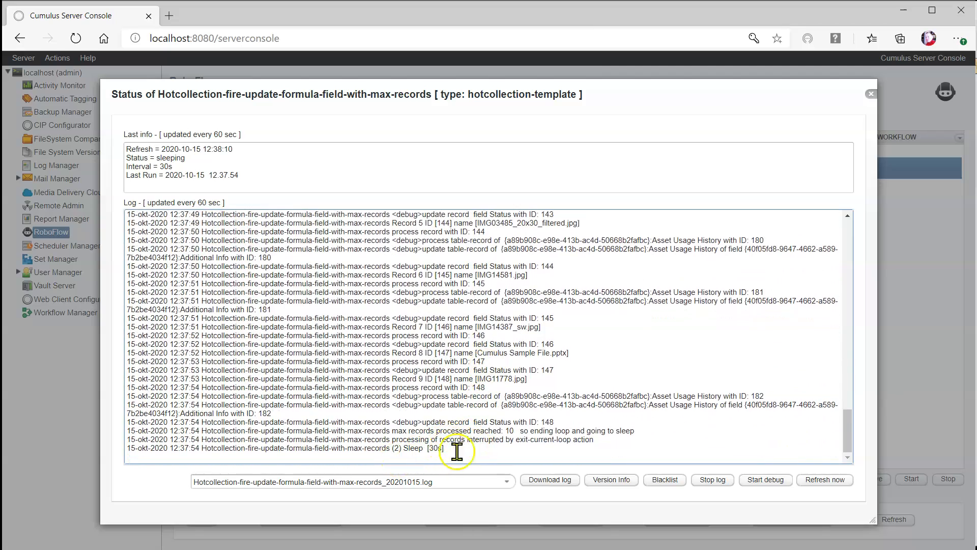
Close the workflow log, switch to the Cumulus client and check the Status field of Airplane Illustration.eps
left_click(871, 95)
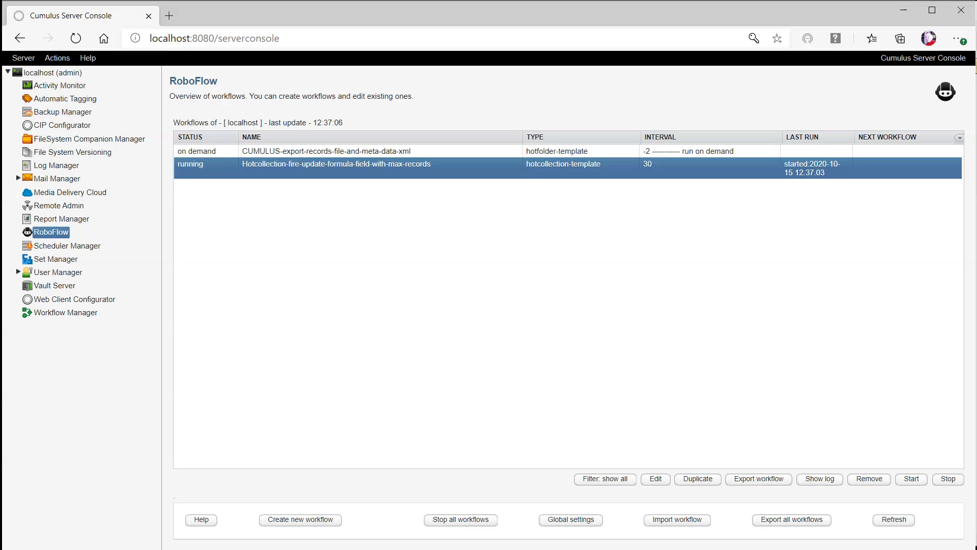
mouse_move(167, 549)
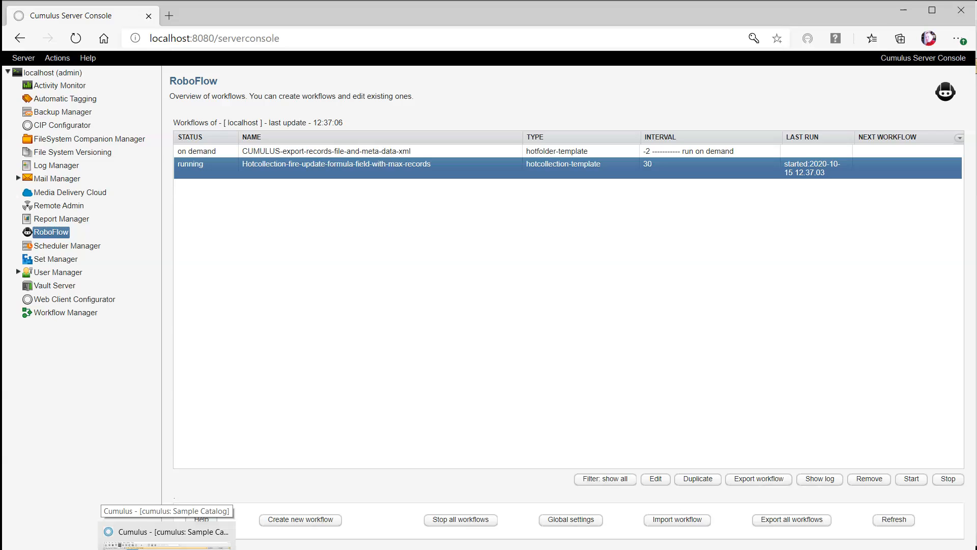
left_click(168, 531)
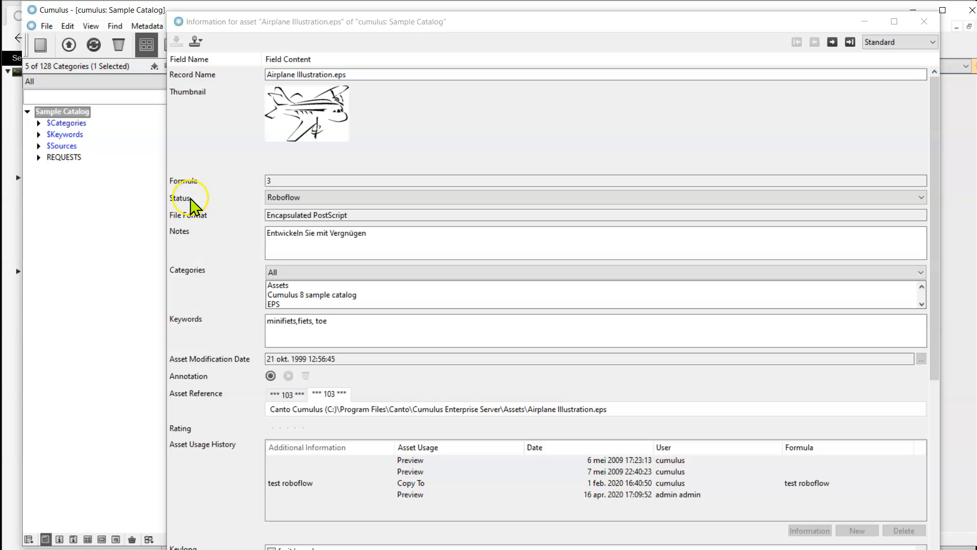
left_click(280, 201)
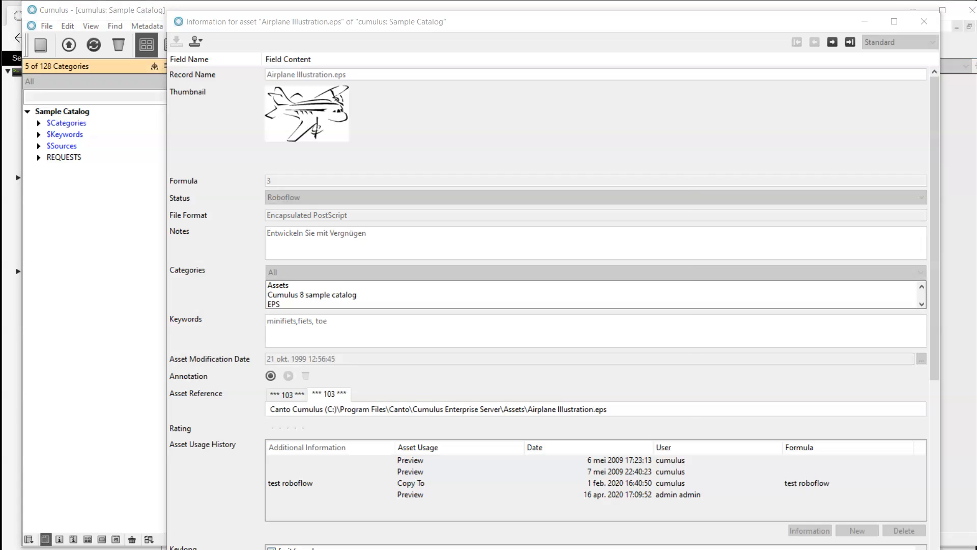
In the Sample Catalog settings, add true as the second argument of the Formula record field's Status fieldValue expression and save
left_click_drag(0, 153, 392, 20)
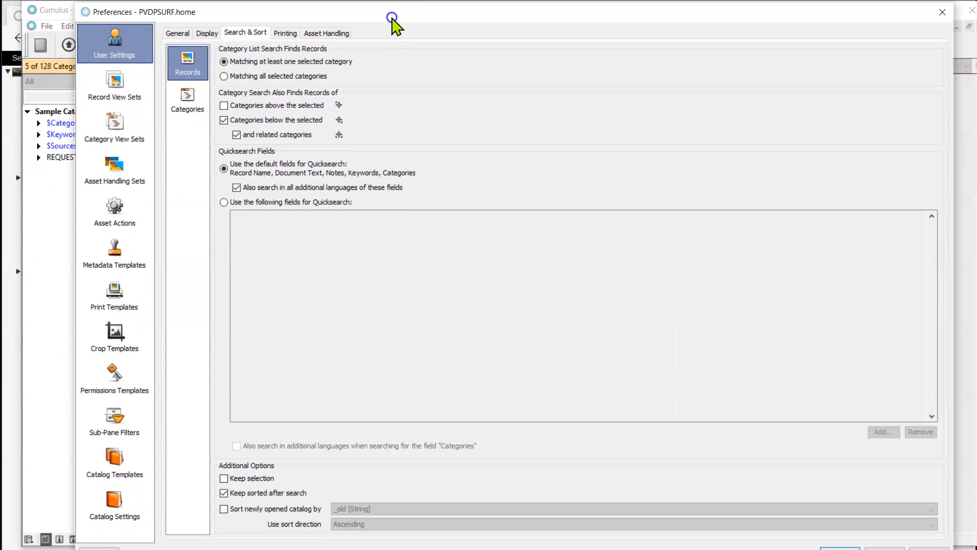
left_click(117, 501)
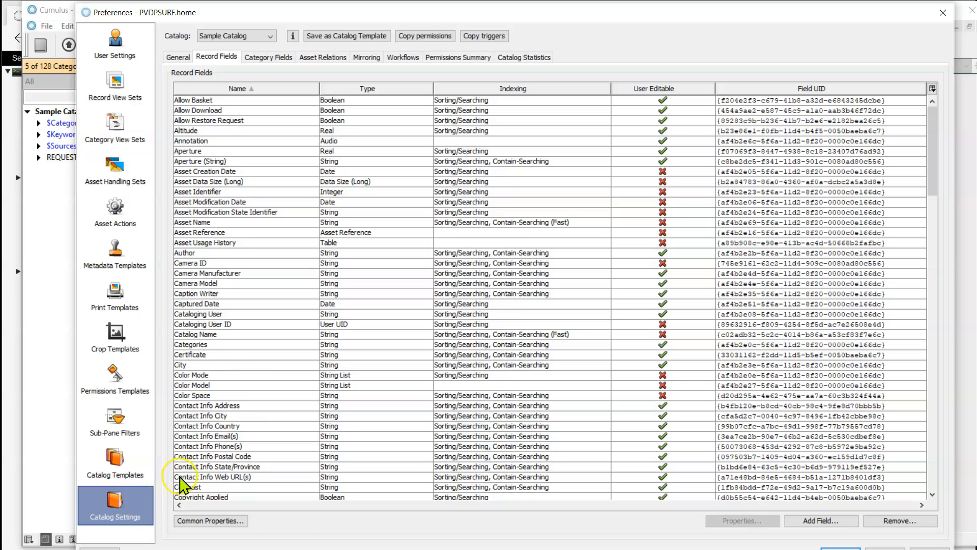
left_click(220, 284)
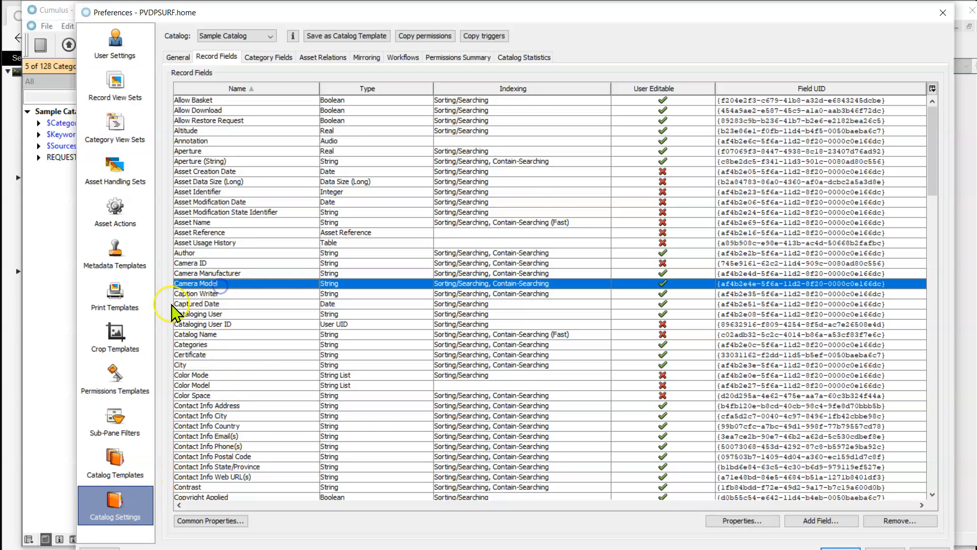
type("formula")
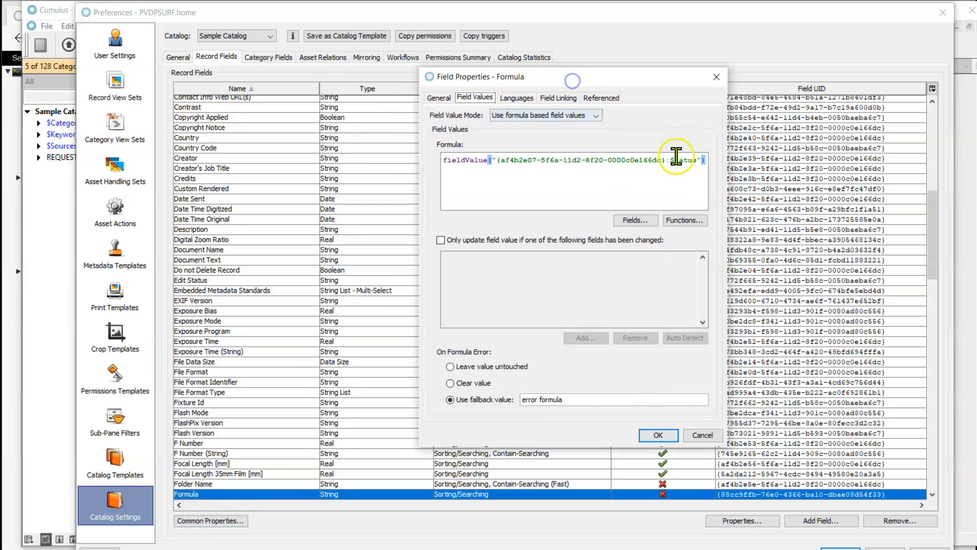
left_click(693, 160)
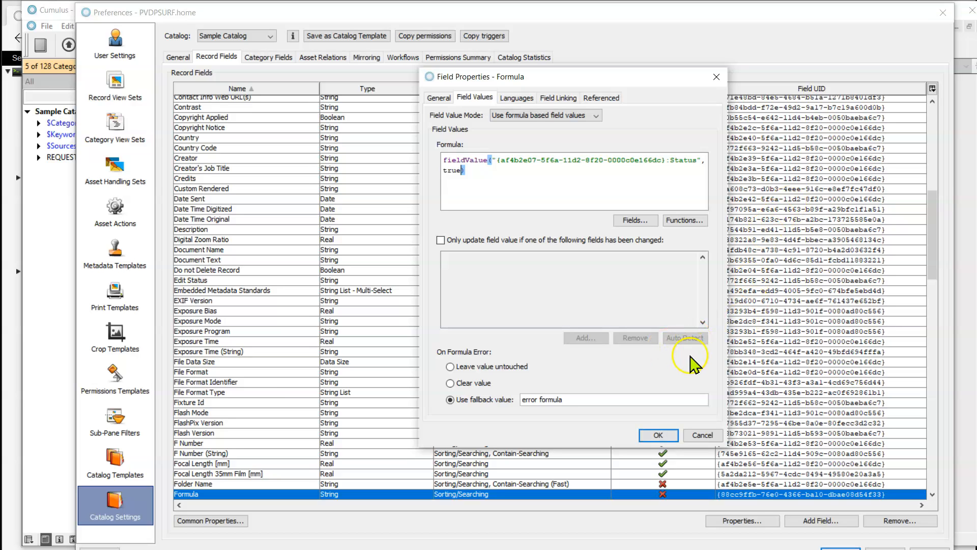
left_click(657, 436)
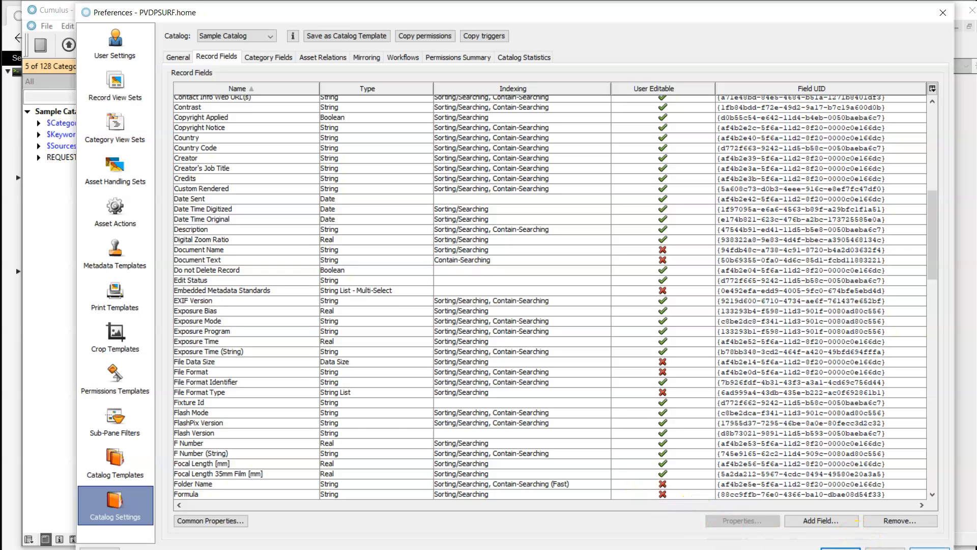
left_click(841, 549)
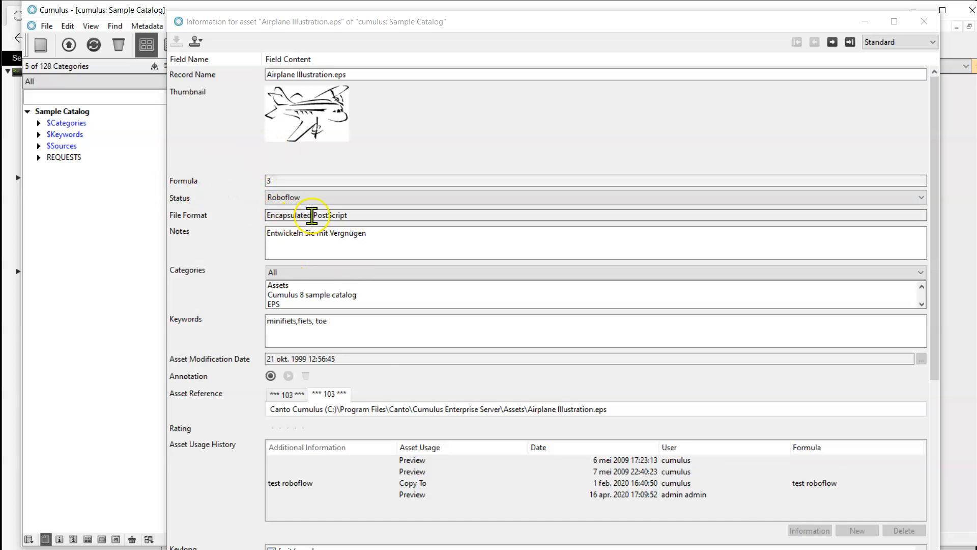
Compare the Status and Formula fields in the Airplane Illustration.eps record information
left_click(294, 202)
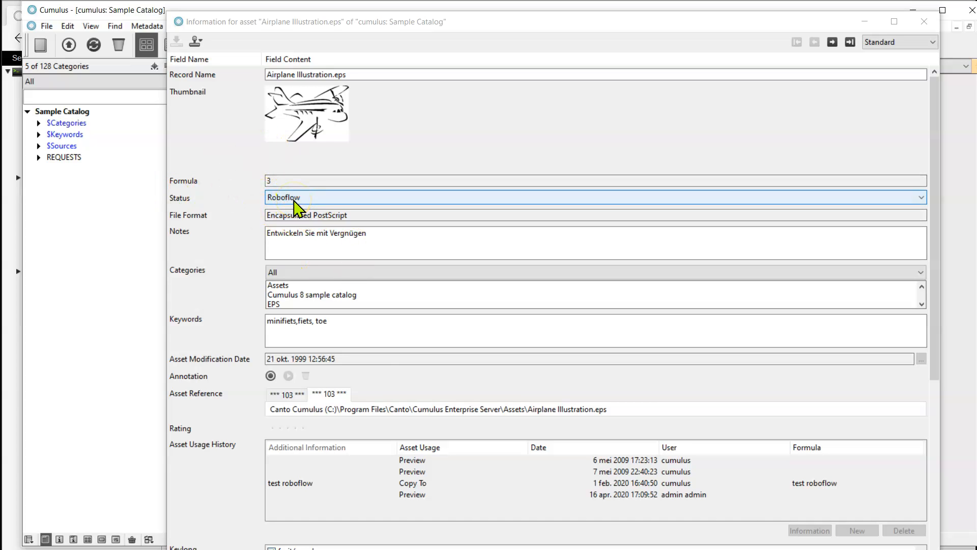
left_click(271, 181)
left_click(277, 180)
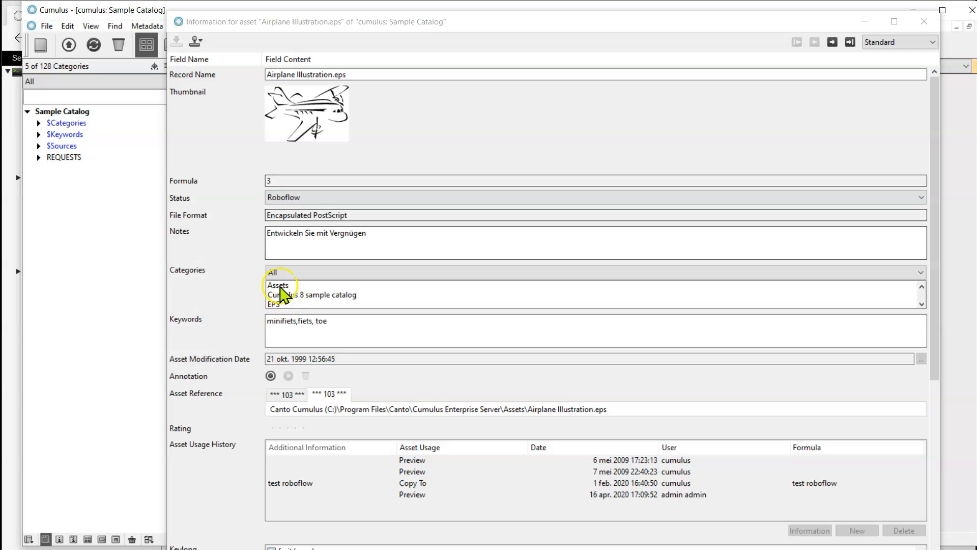
Open the field properties of Formula inside the Asset Usage History table in the Sample Catalog settings
left_click(155, 68)
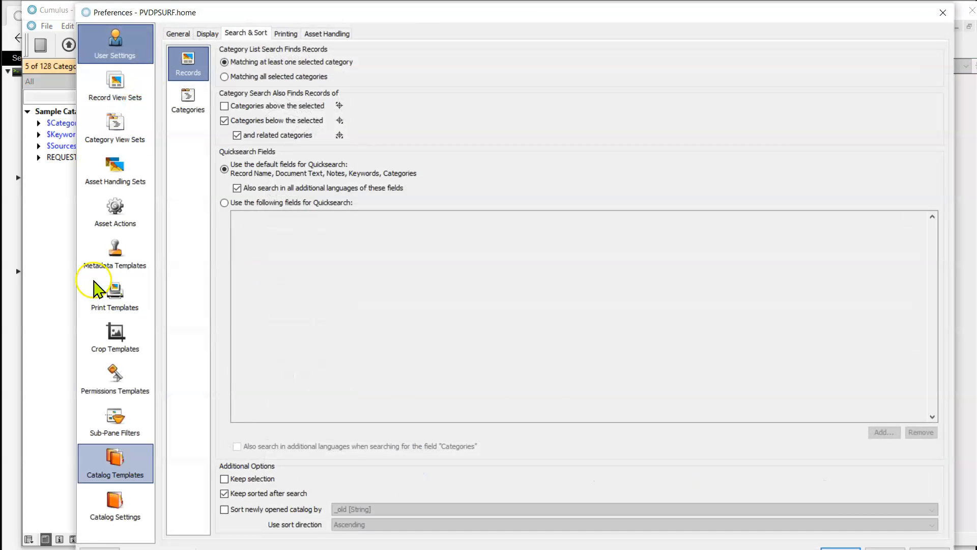
left_click(127, 520)
left_click(252, 325)
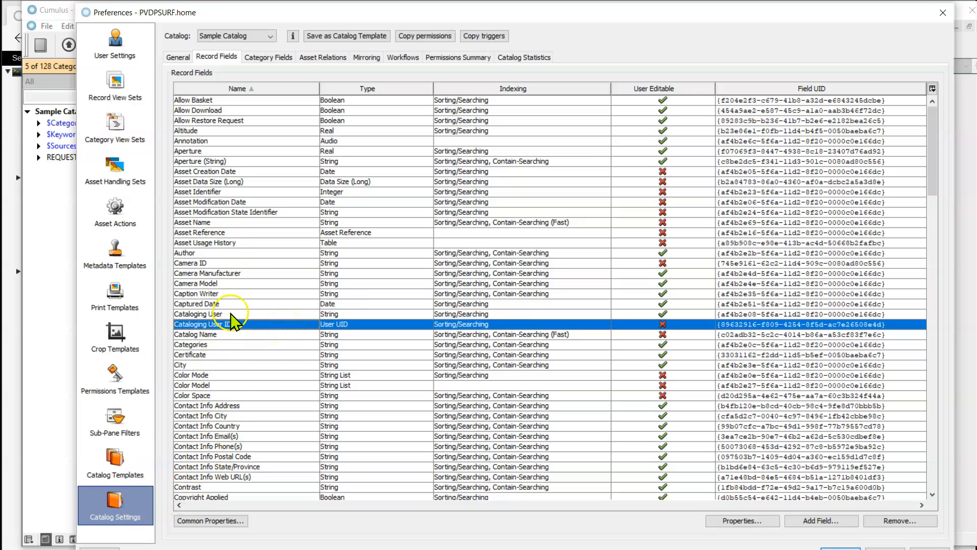
type("ass")
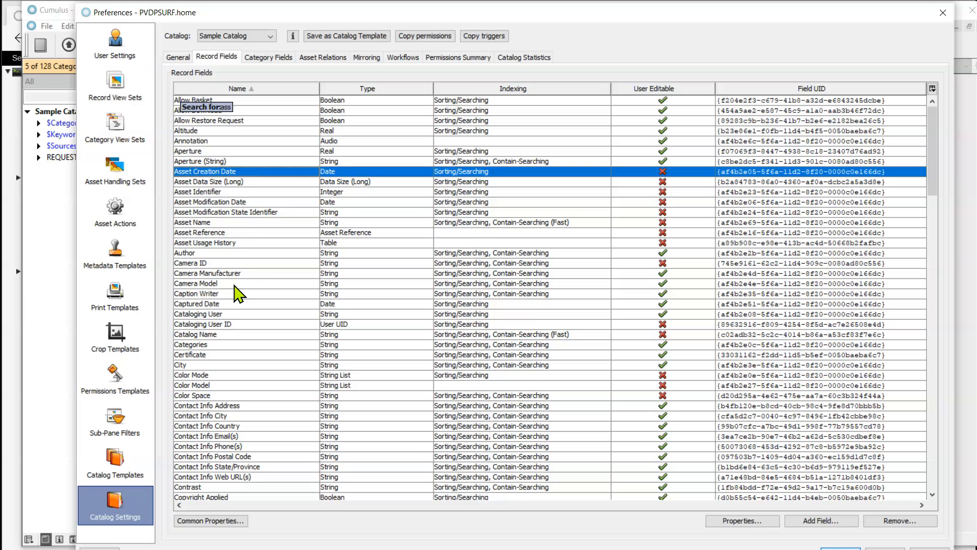
left_click(216, 242)
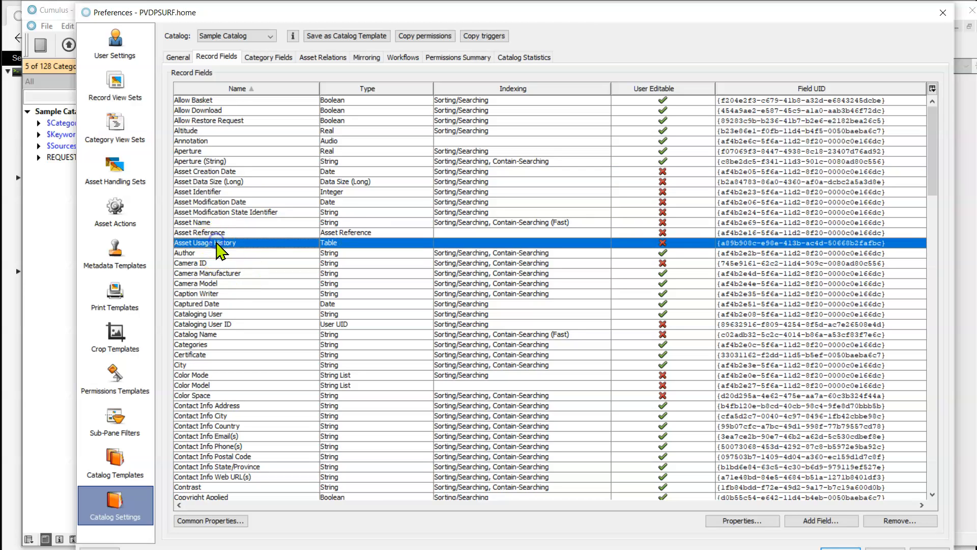
double_click(216, 242)
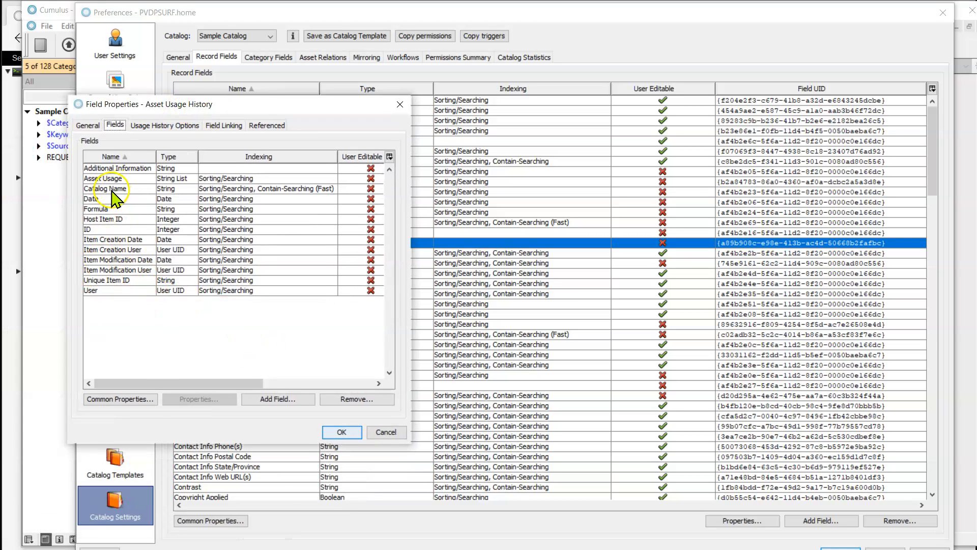
double_click(106, 209)
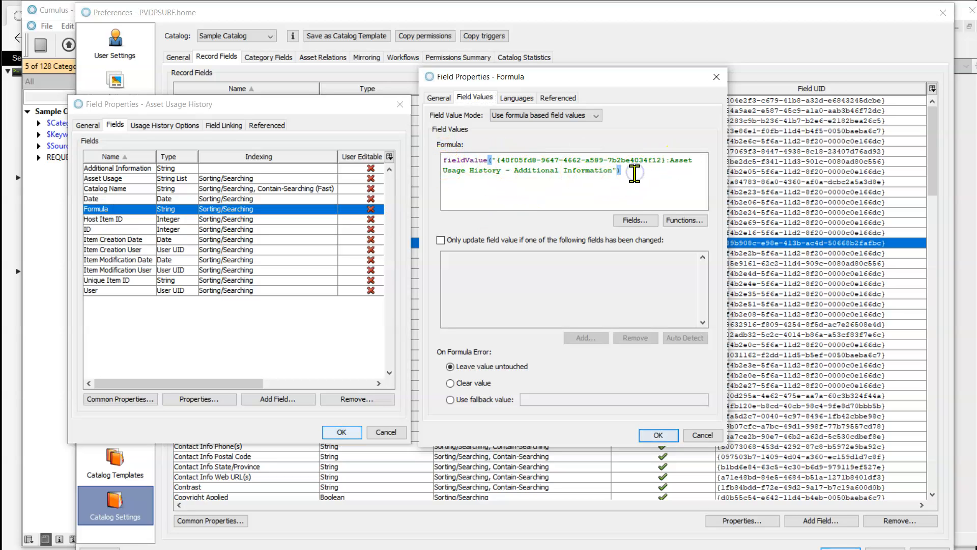
Insert the Asset Usage History - Asset Usage field reference at the end of the formula and copy that reference
left_click(634, 220)
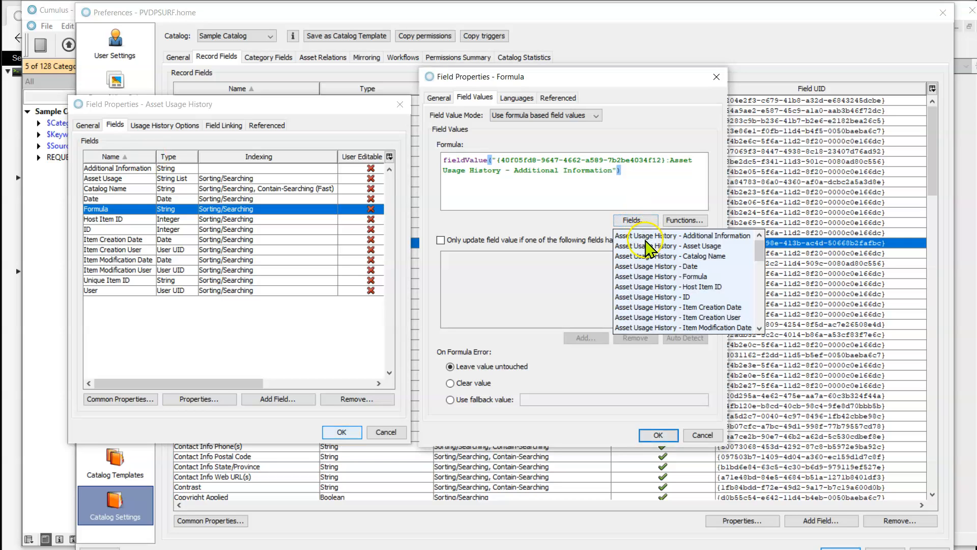
left_click(646, 246)
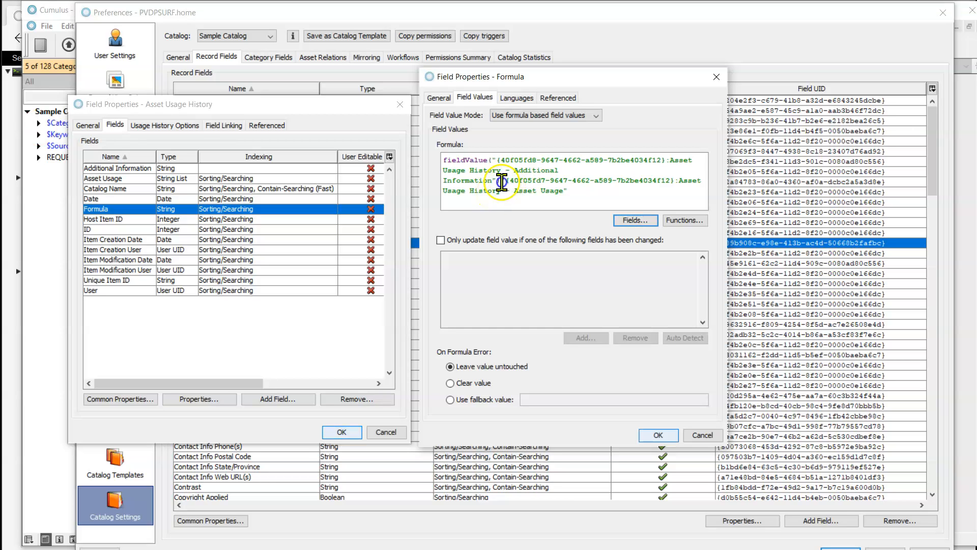
left_click_drag(501, 180, 577, 193)
key("ctrl+c")
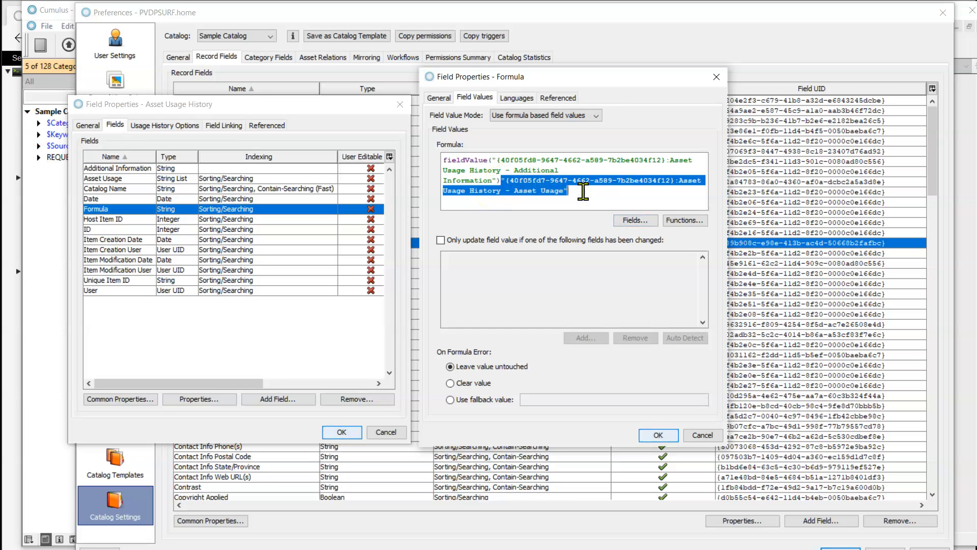
Change the table's Formula expression to fieldValue with the Asset Usage History - Asset Usage reference and true as arguments, and save both field dialogs
key("Delete")
left_click(494, 161)
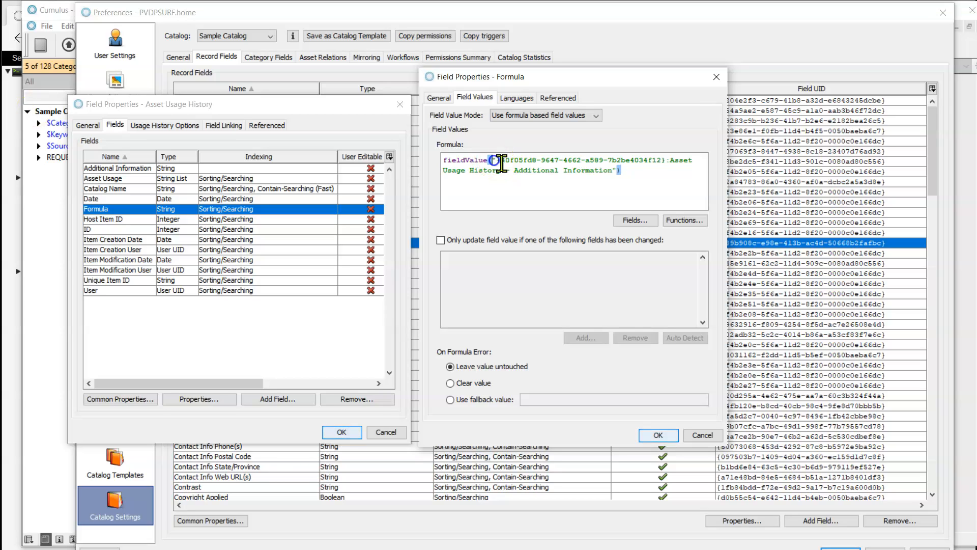
left_click(614, 171, "shift")
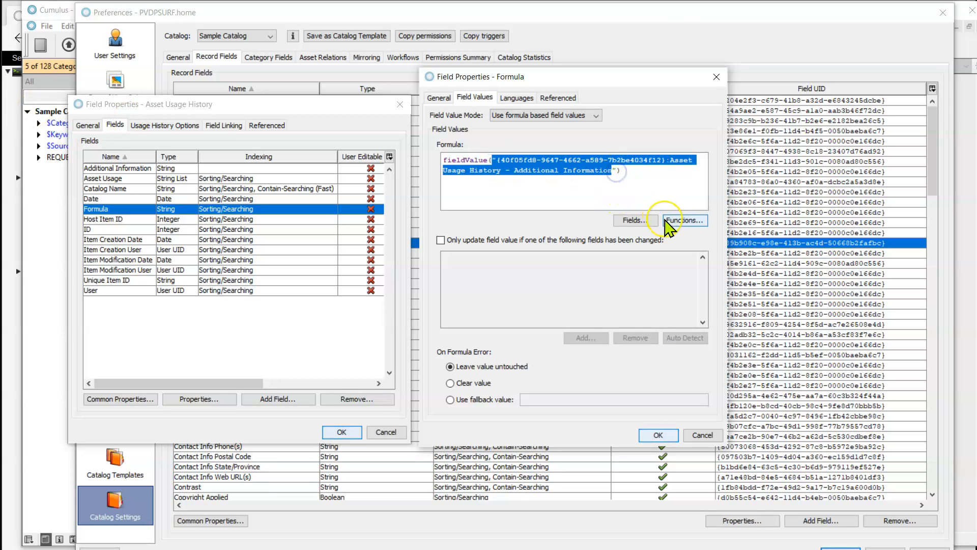
key("ctrl+v")
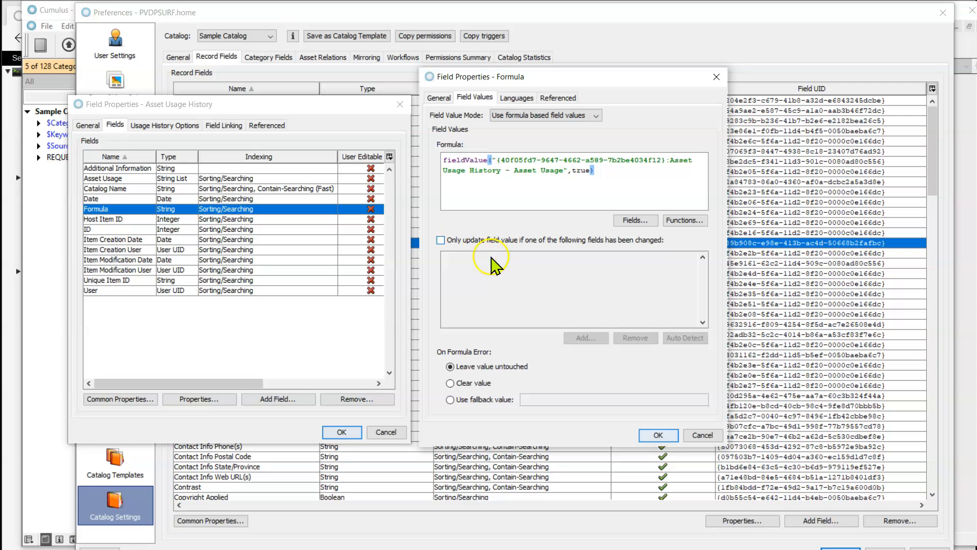
left_click(659, 435)
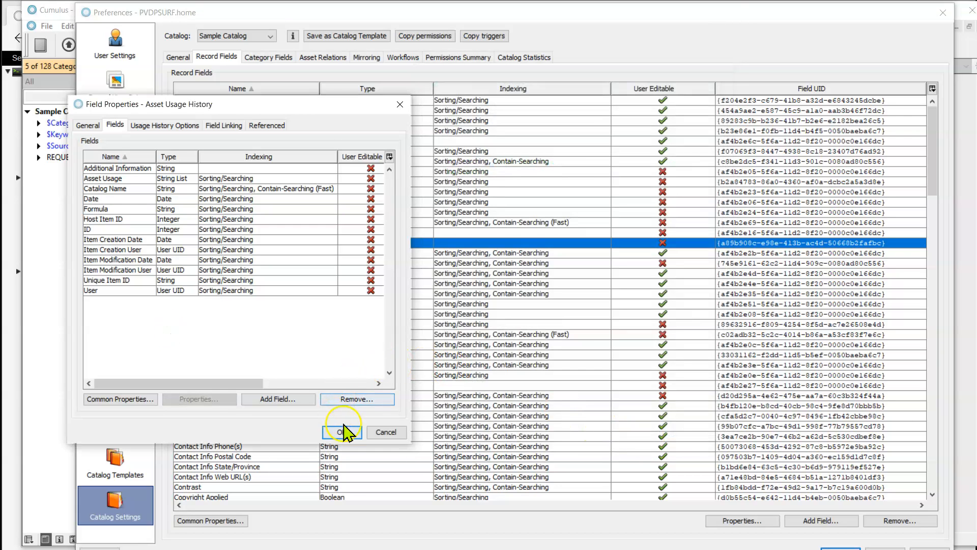
left_click(341, 432)
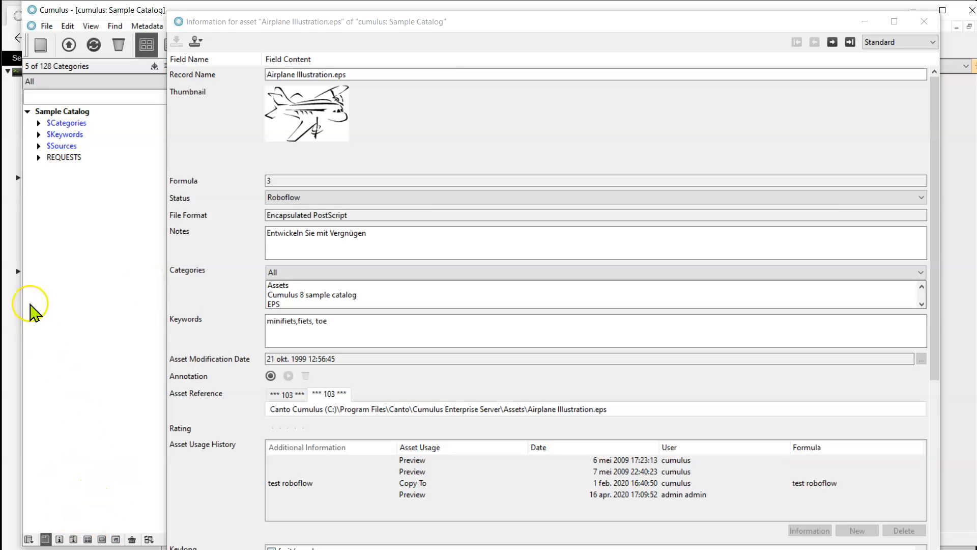
Switch to the Cumulus Server Console and open the parameters of the Hotcollection-fire-update-formula-field-with-max-records workflow to review the Table Field Name and Table Field Query
left_click(19, 348)
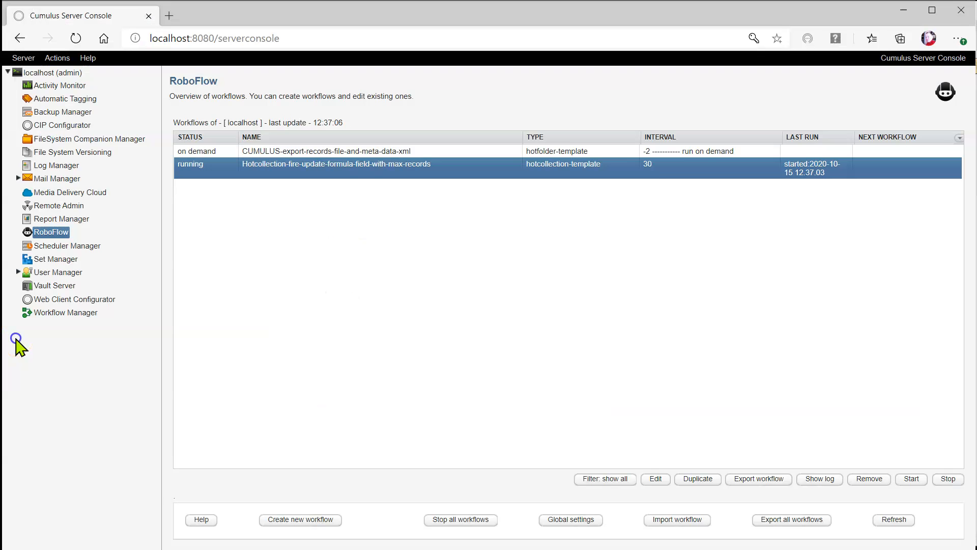
double_click(368, 174)
left_click(192, 190)
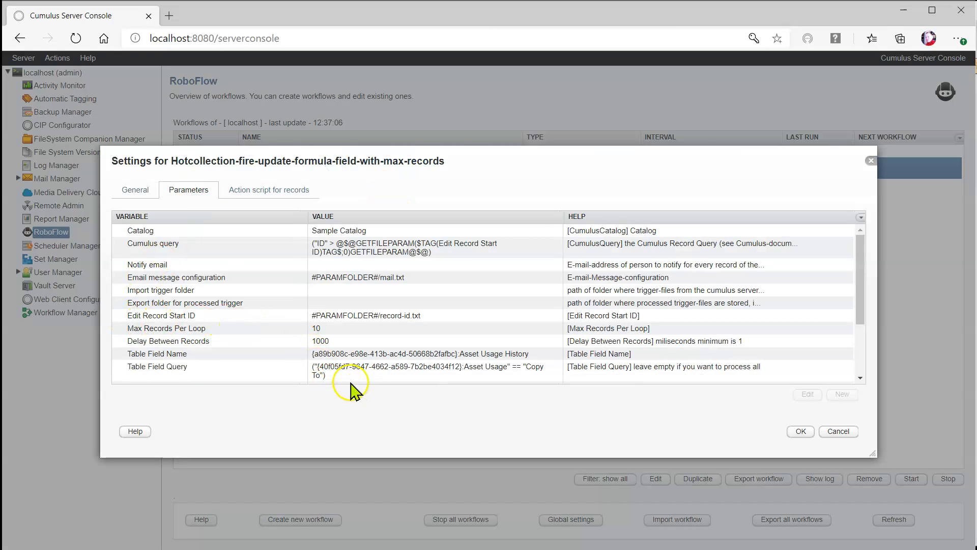
left_click(330, 357)
left_click(326, 369)
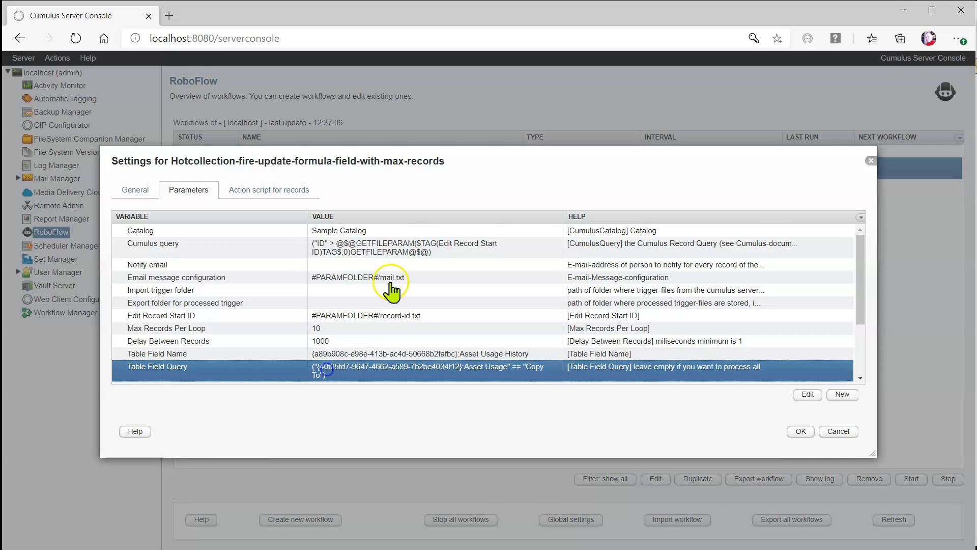
Clear the values of the workflow's Table Item Field Name and Table Item Field Value parameters
scroll(402, 270, "down", 3)
left_click(232, 316)
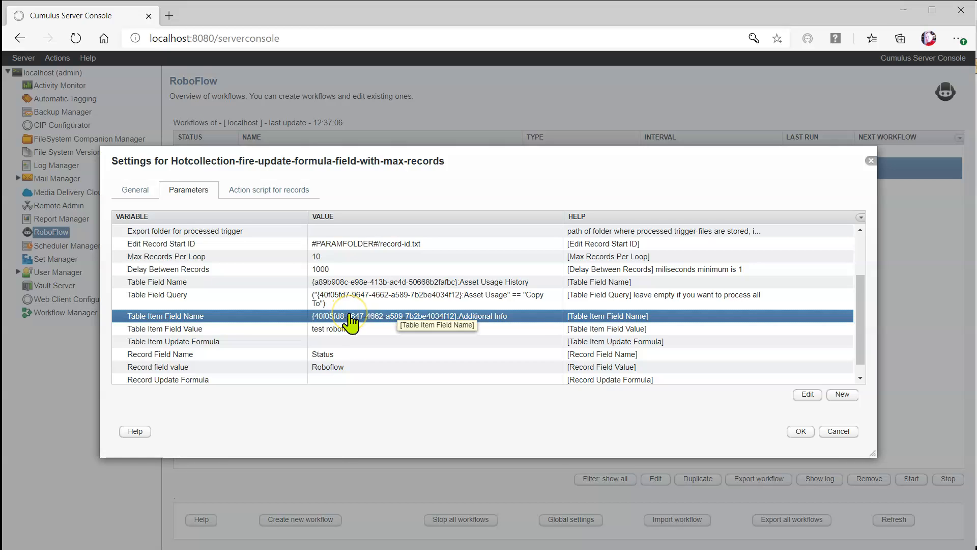
double_click(351, 321)
left_click_drag(555, 285, 186, 292)
key("Delete")
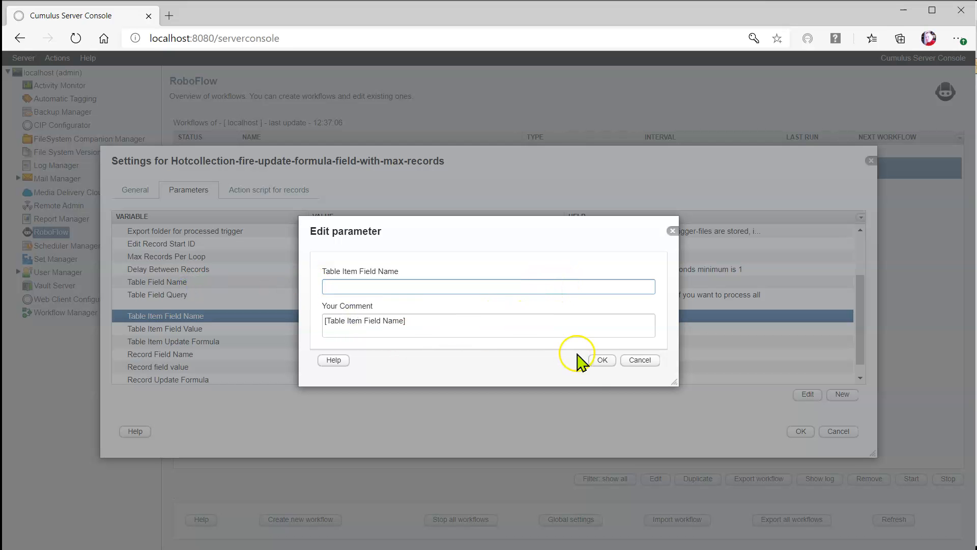
left_click(602, 359)
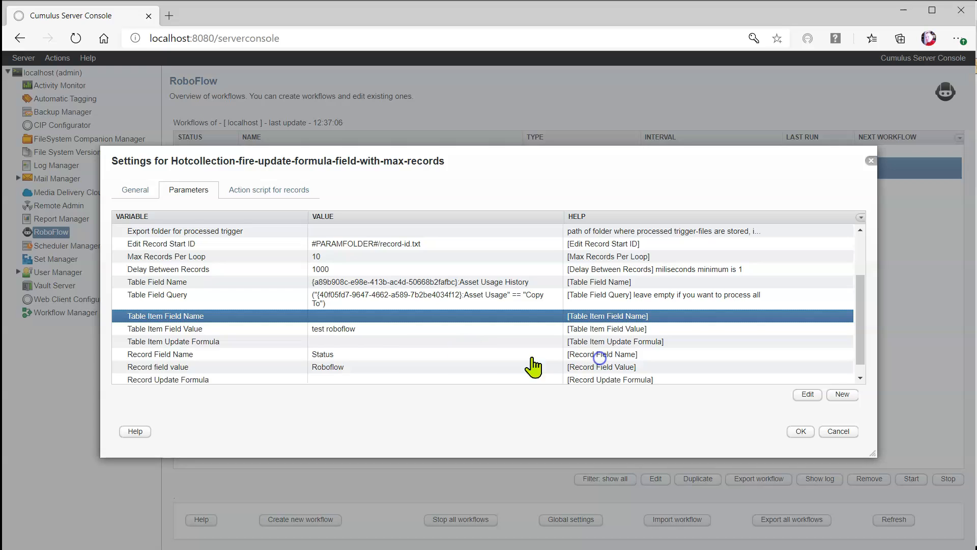
double_click(333, 328)
left_click_drag(375, 287, 227, 266)
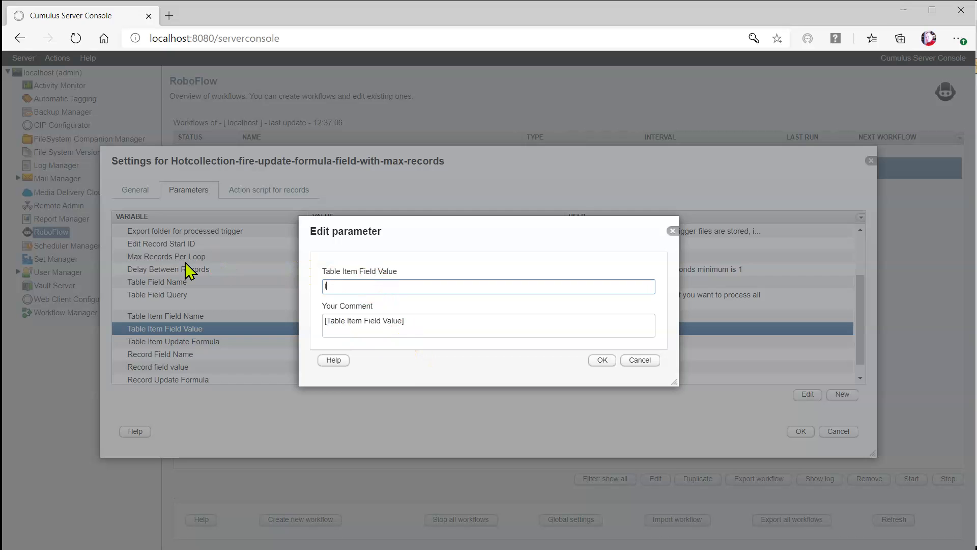
left_click(602, 360)
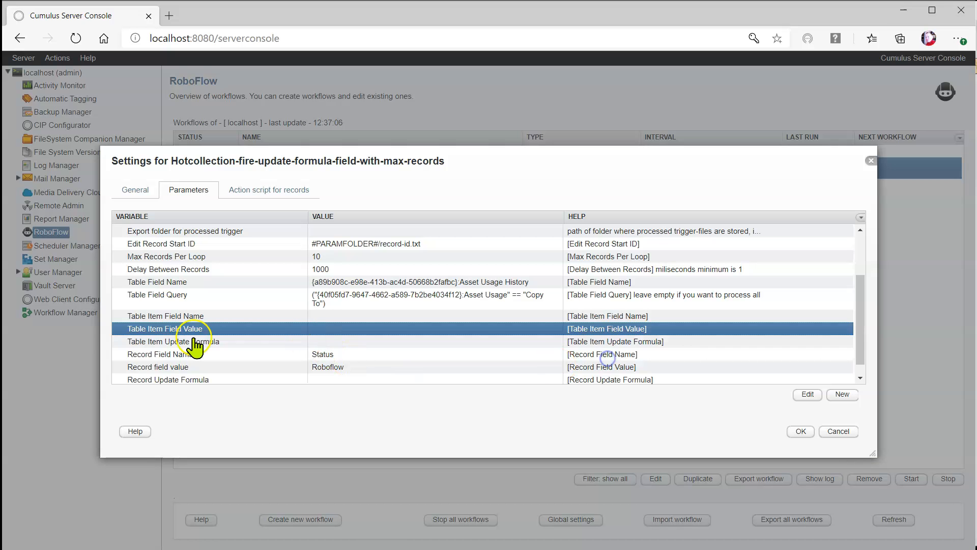
Switch to Cumulus and open the general properties of the Formula field inside the Asset Usage History table of the Sample Catalog
left_click(159, 345)
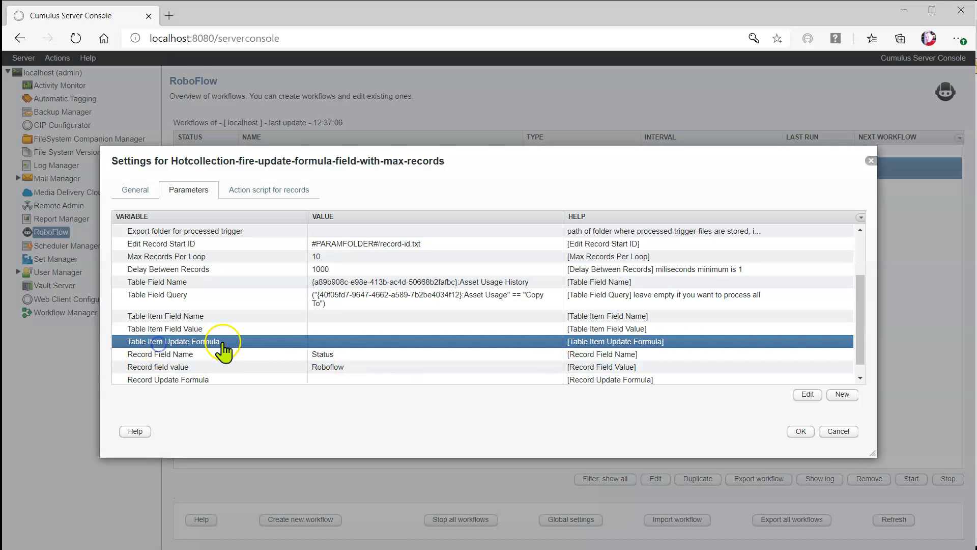
left_click(322, 347)
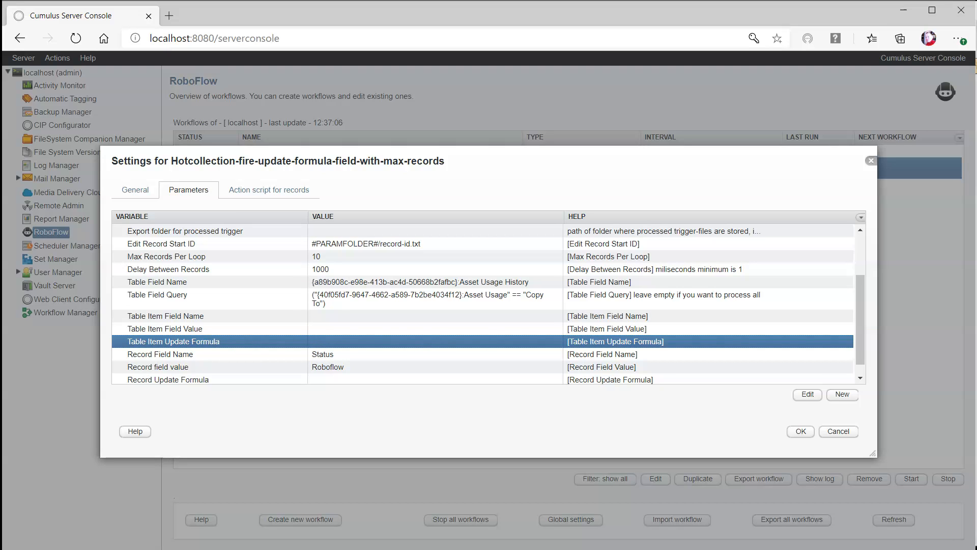
key("alt+Tab")
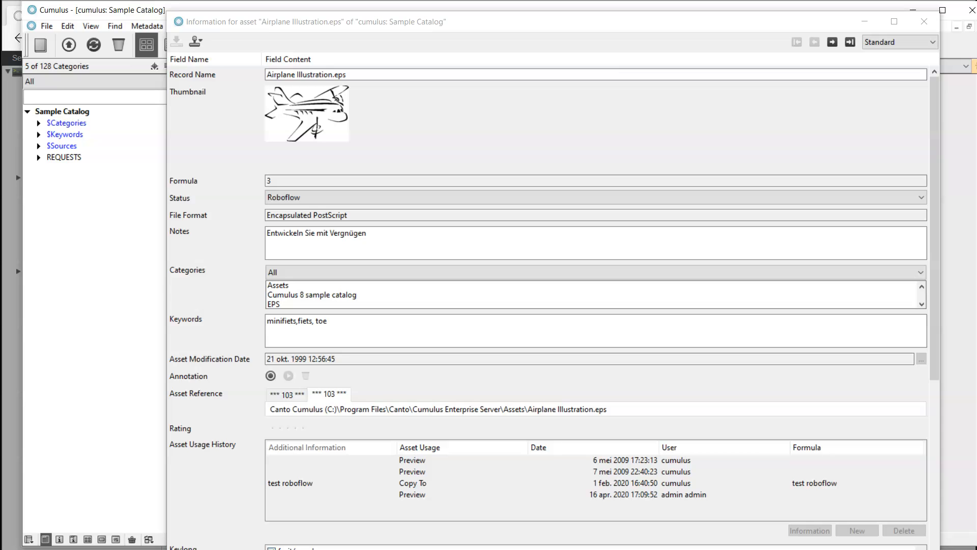
left_click(155, 67)
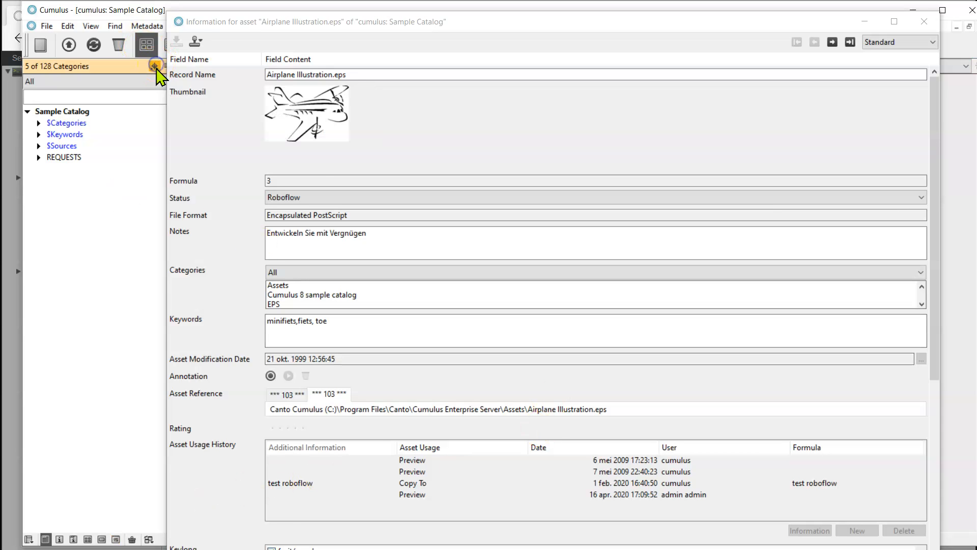
left_click(122, 509)
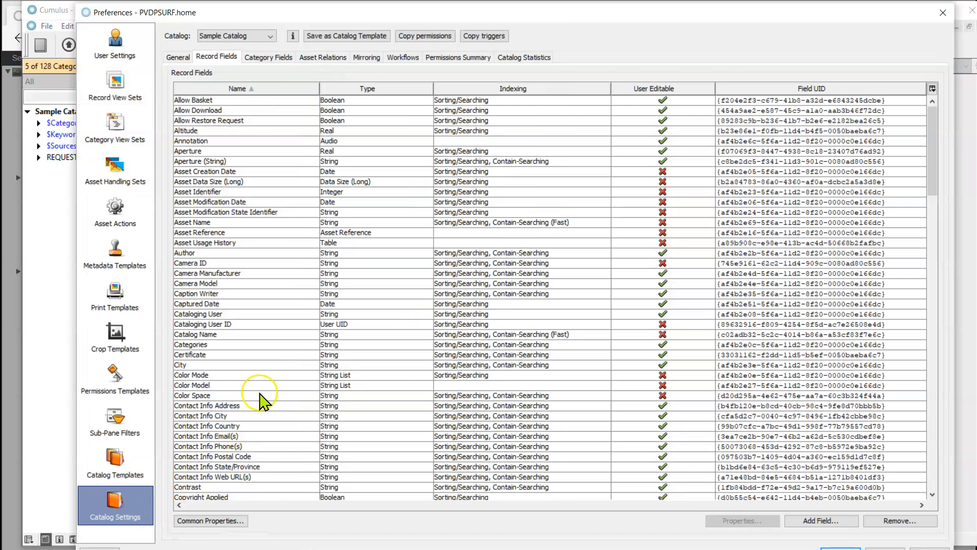
left_click(229, 356)
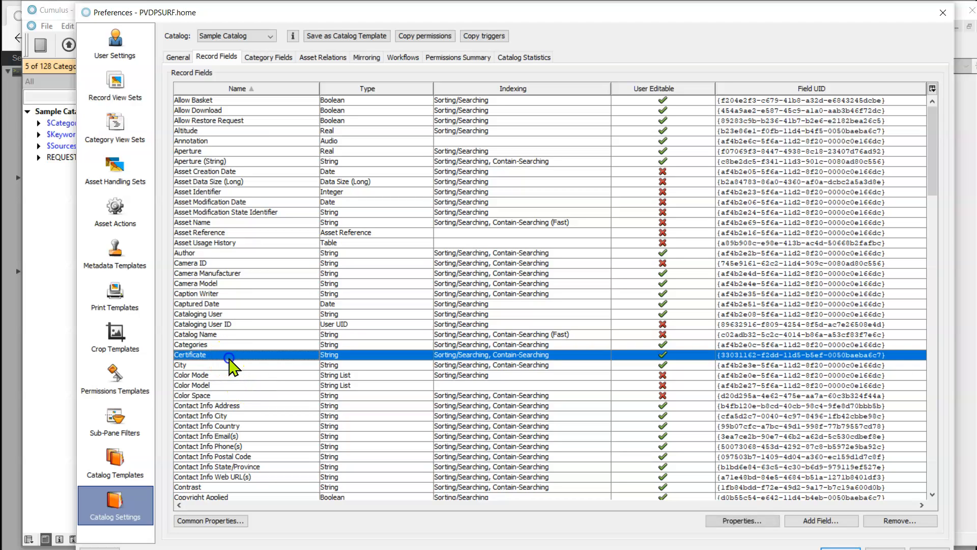
type("asset")
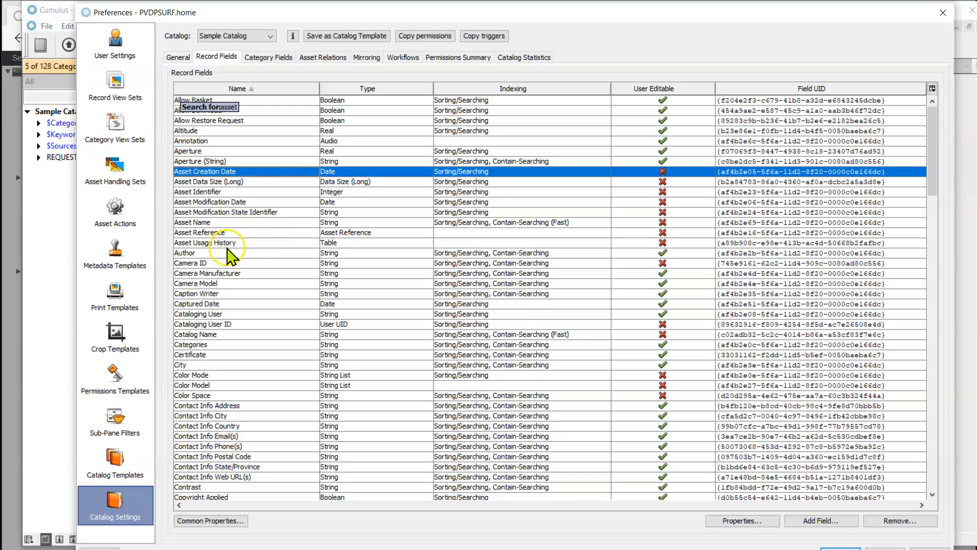
double_click(224, 243)
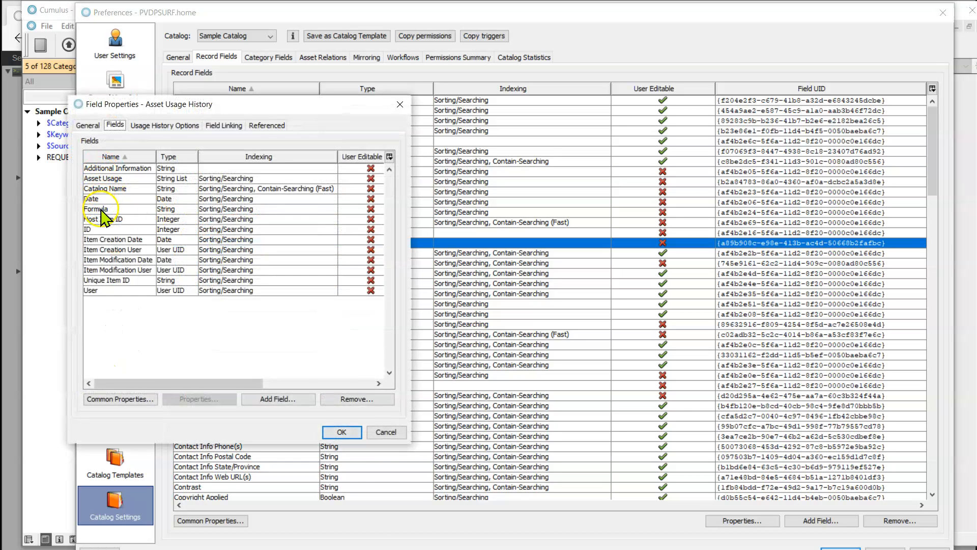
left_click(100, 210)
double_click(102, 210)
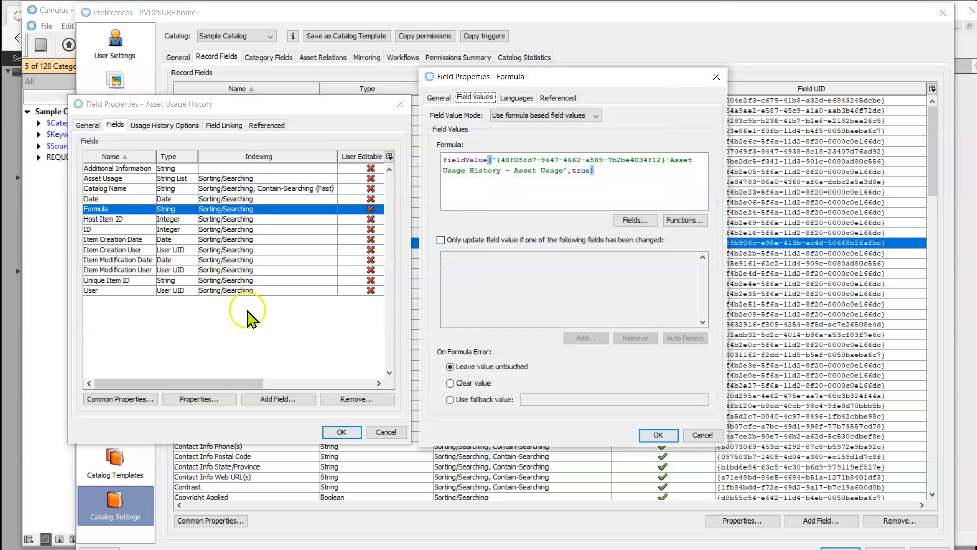
left_click(438, 97)
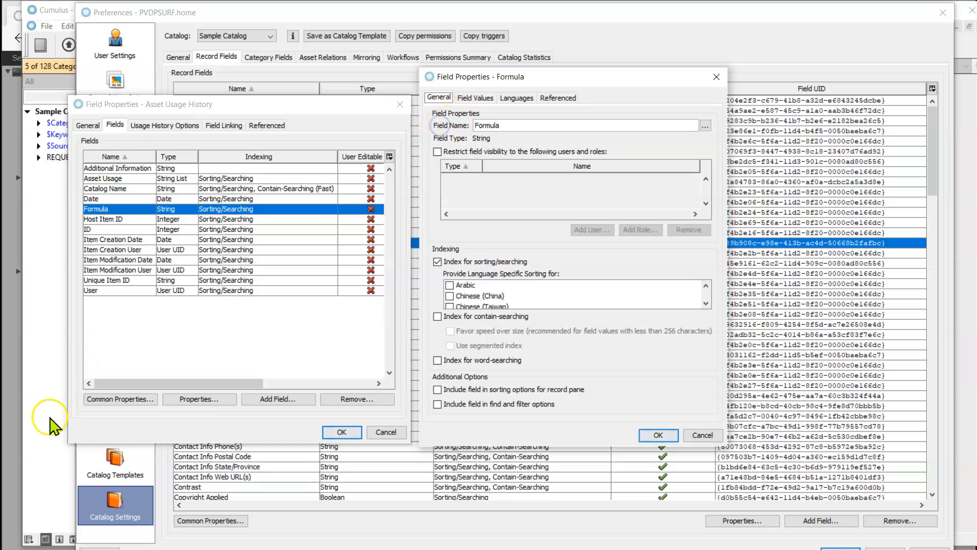
Return to the Cumulus Server Console and set the Table Item Update Formula parameter to {75e3748b-d0d4-409e-890e-c37138f2d9fc}:Formula
left_click(10, 433)
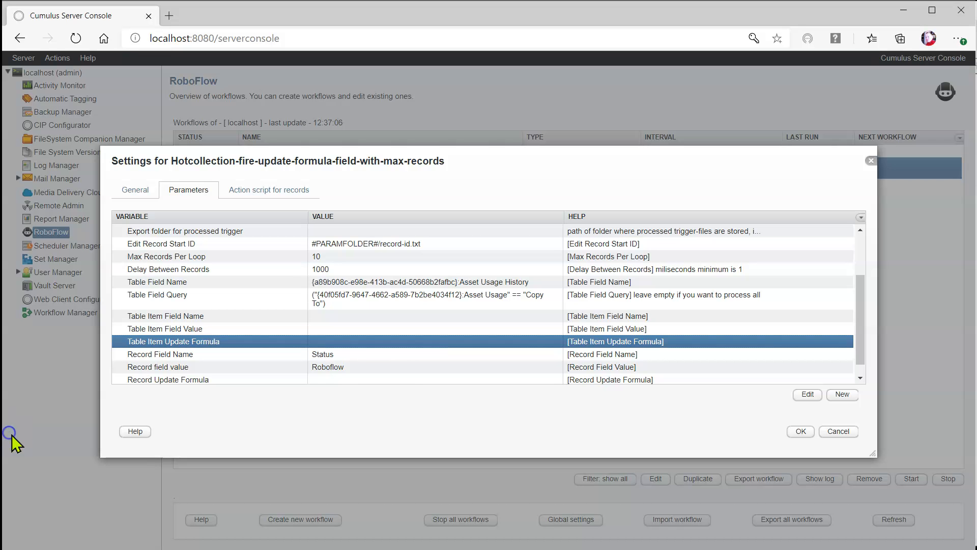
double_click(328, 342)
type("{75e374??-?0d4-409e-890e-c37138f2d9fc}")
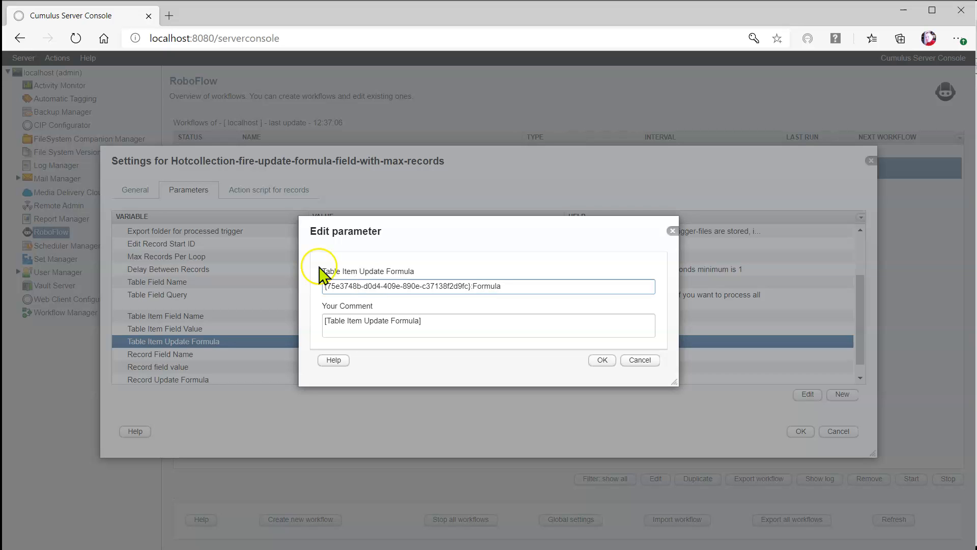
left_click(602, 360)
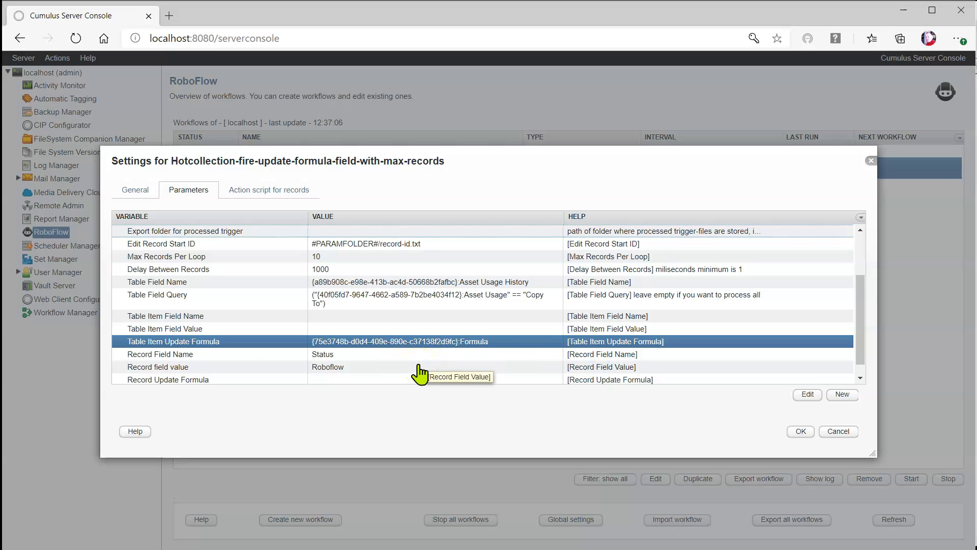
Clear the values of the workflow's Record Field Name and Record field value parameters
double_click(383, 355)
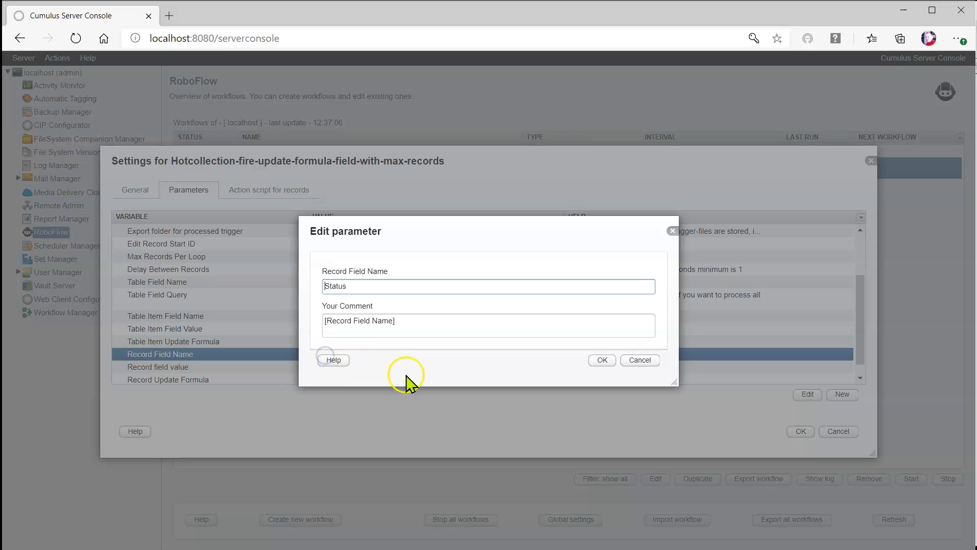
left_click_drag(354, 286, 294, 288)
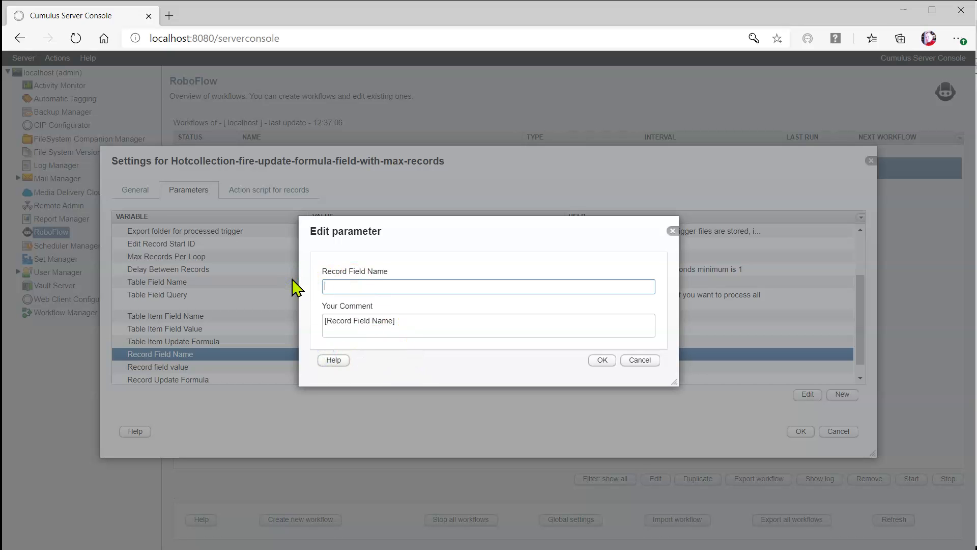
left_click(606, 361)
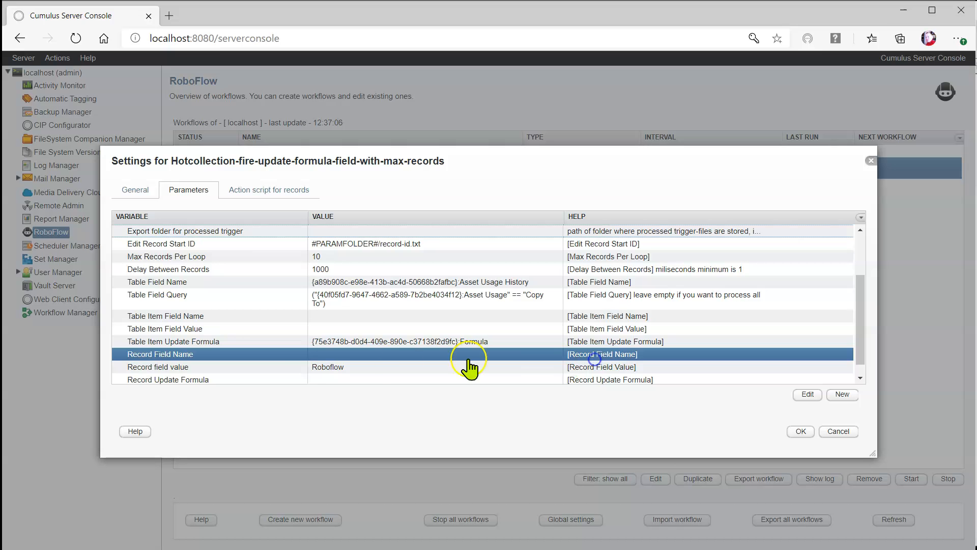
double_click(323, 366)
left_click_drag(399, 285, 255, 290)
key("BackSpace")
left_click(602, 360)
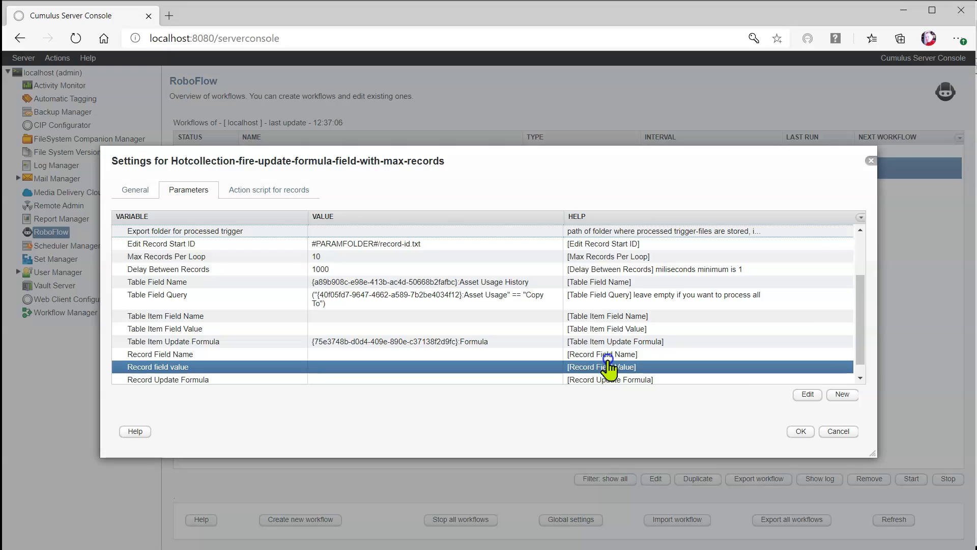
Switch to Cumulus, leave the Asset Usage History field properties, and select the Formula record field of the Sample Catalog
scroll(866, 342, "down", 1)
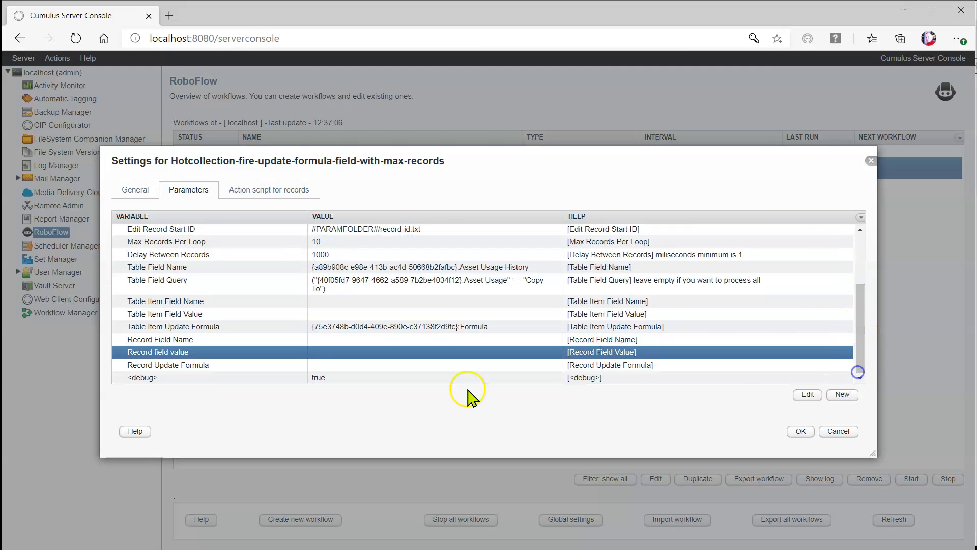
left_click(150, 364)
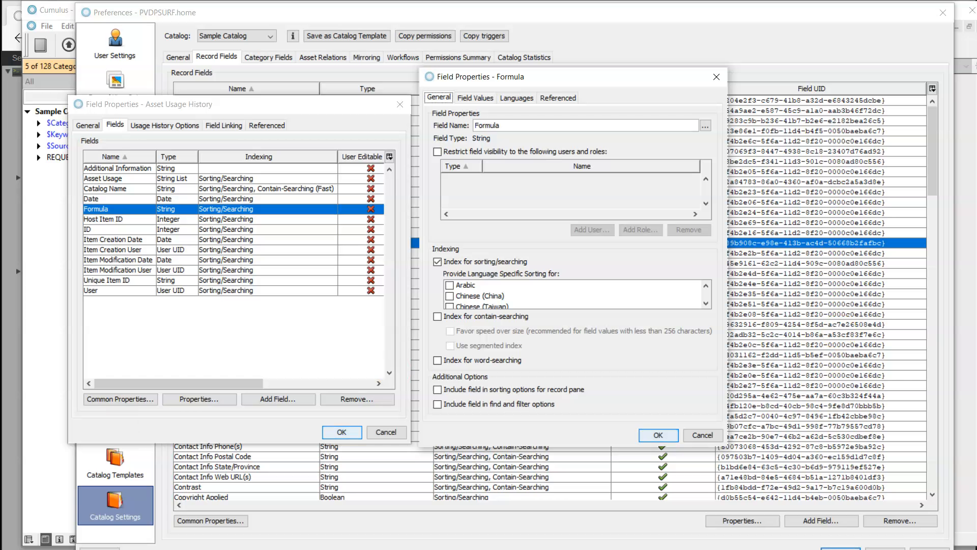
left_click(382, 434)
left_click(698, 437)
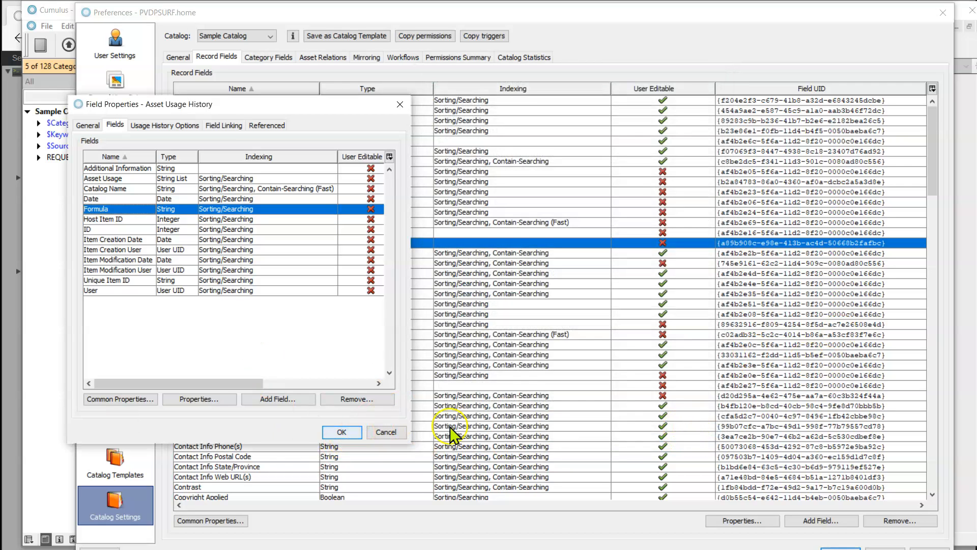
left_click(383, 432)
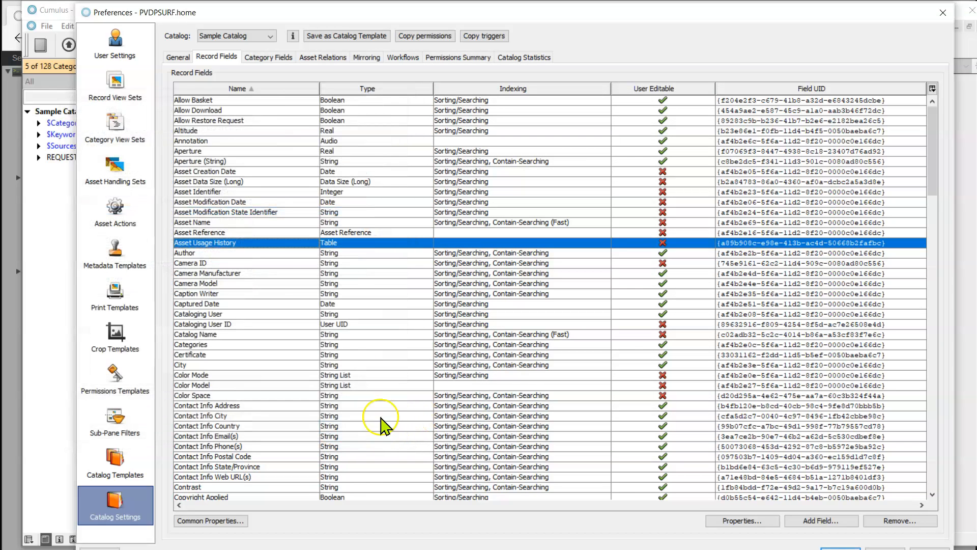
left_click(204, 242)
type("for")
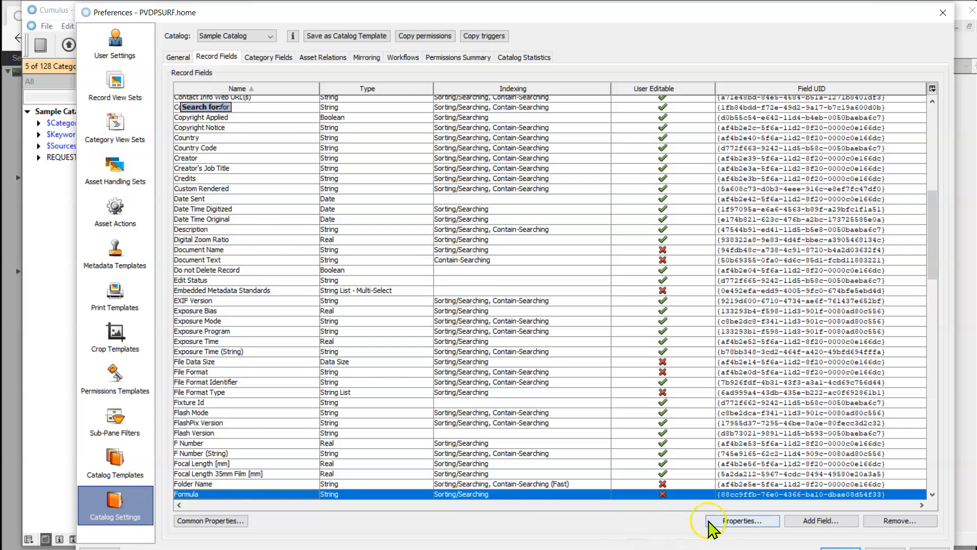
left_click(739, 493)
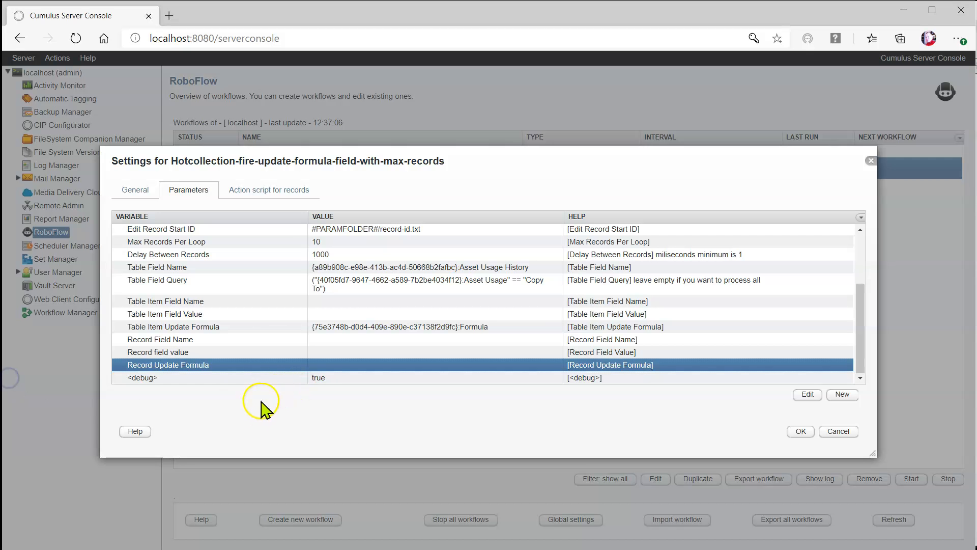
Return to the Cumulus Server Console and set the Record Update Formula parameter to {88cc9ffb-76e0-4366-ba10-dbae08d54f33}:Formula
left_click(318, 365)
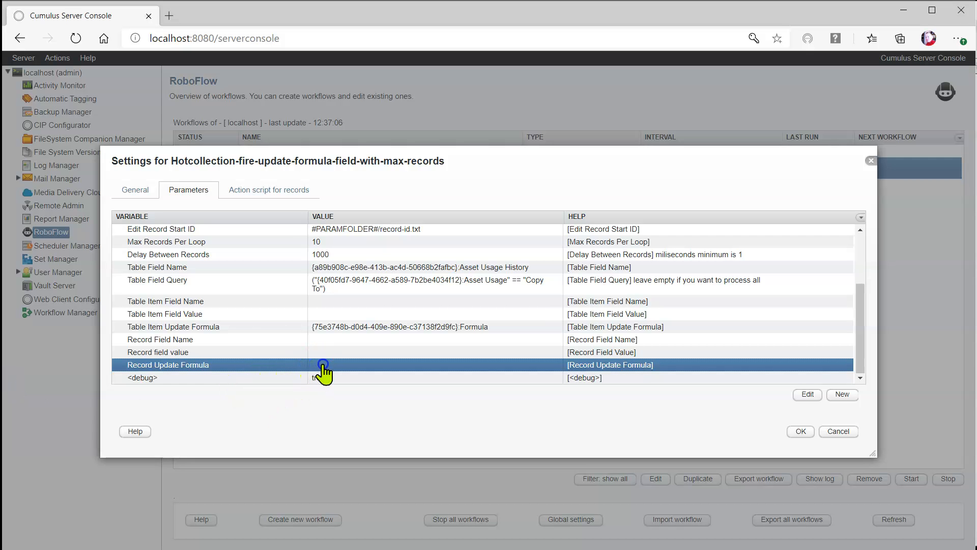
left_click(323, 365)
key("ctrl+v")
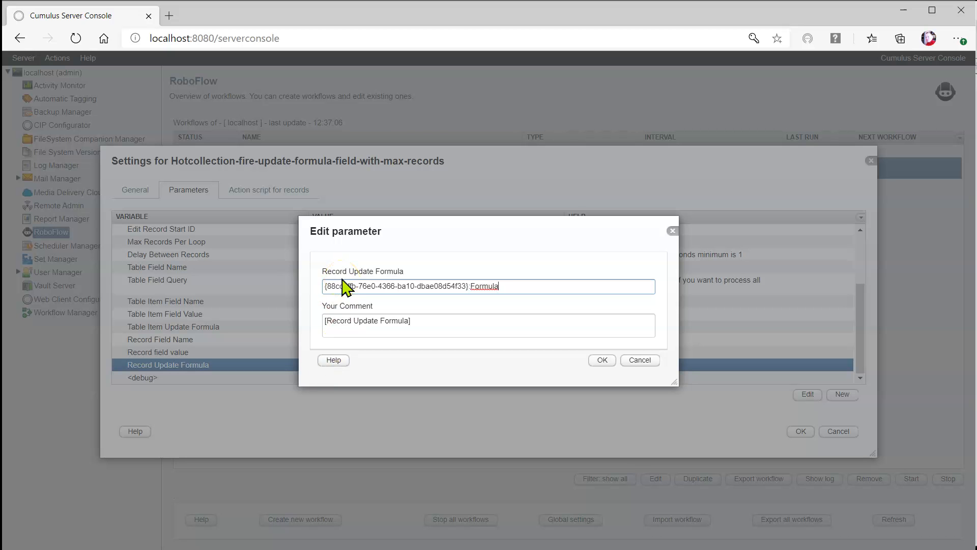
left_click(603, 361)
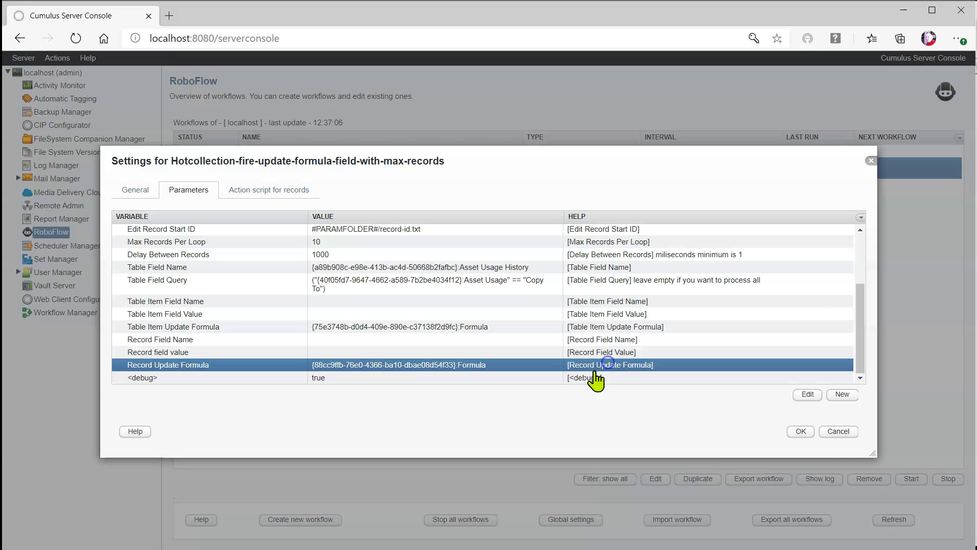
Save the workflow settings and stop the Hotcollection-fire-update-formula-field-with-max-records workflow
left_click(798, 432)
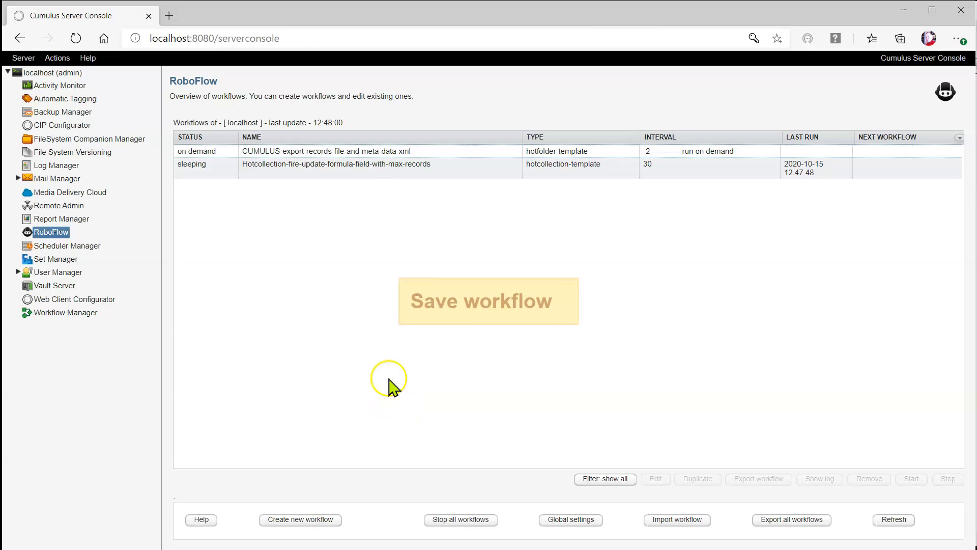
left_click(203, 170)
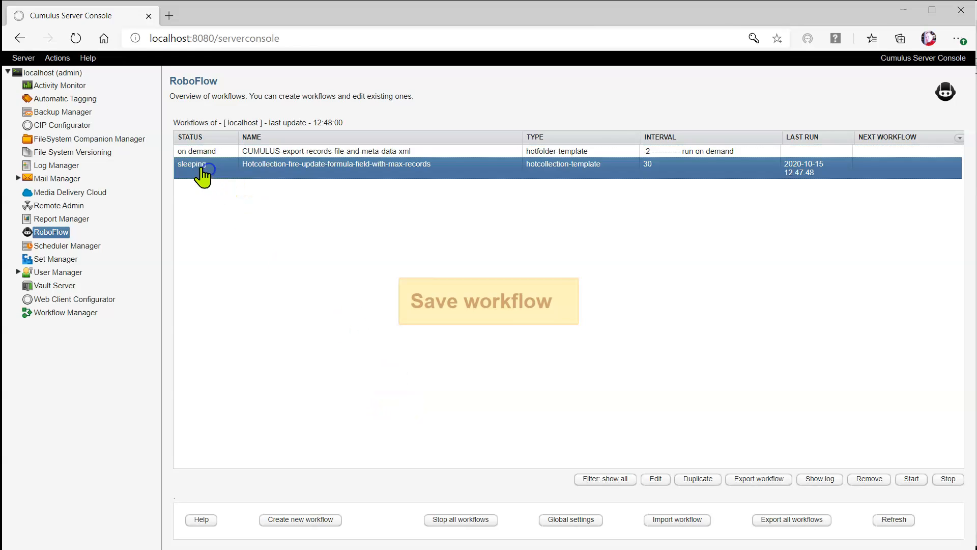
left_click(944, 480)
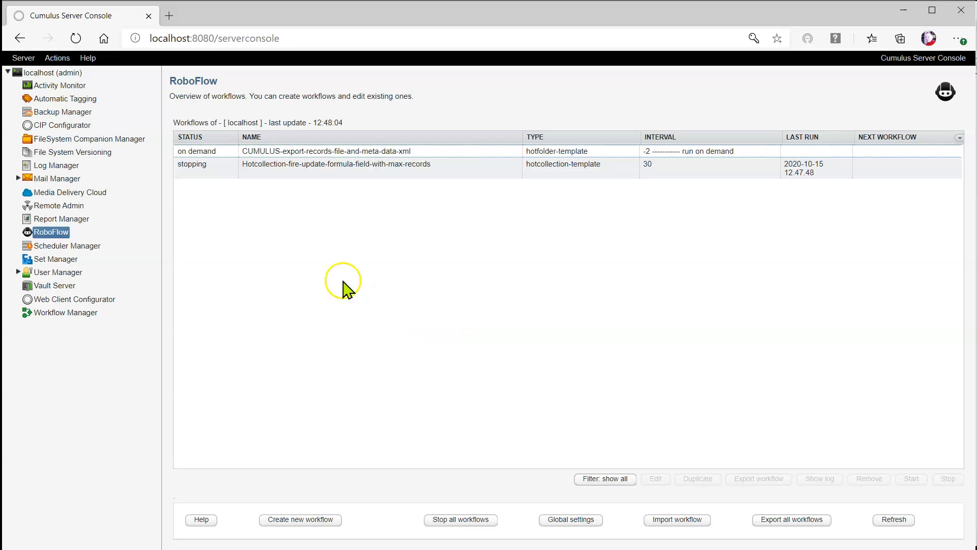
Reopen the hotcollection workflow's parameters and set the record-id file behind Edit Record Start ID to 0
left_click(289, 167)
double_click(288, 167)
left_click(185, 191)
double_click(368, 317)
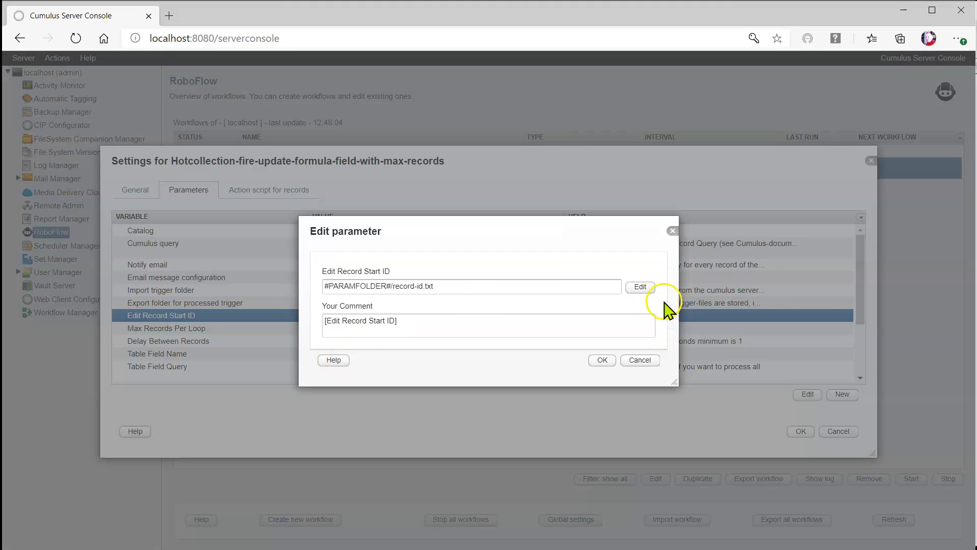
left_click(641, 287)
left_click_drag(234, 138, 199, 137)
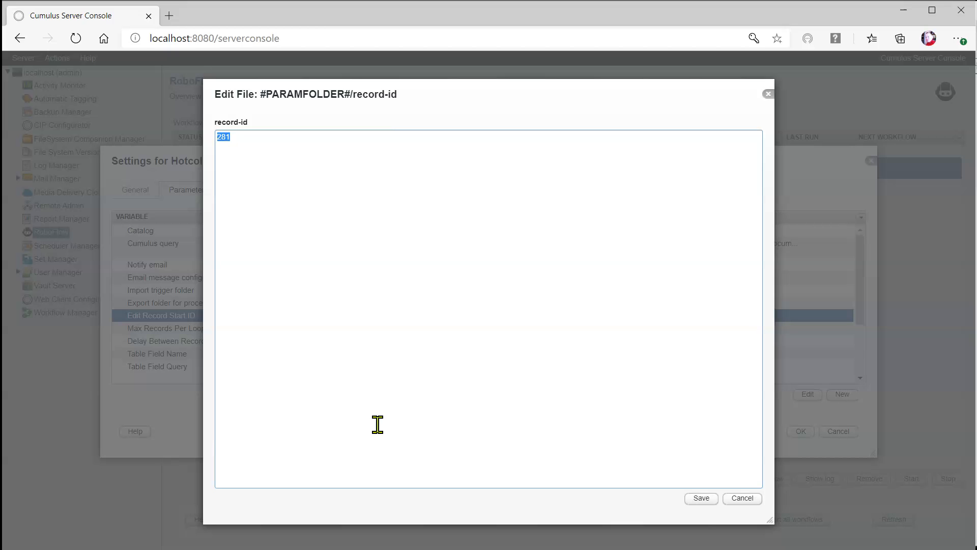
type("0")
left_click(696, 499)
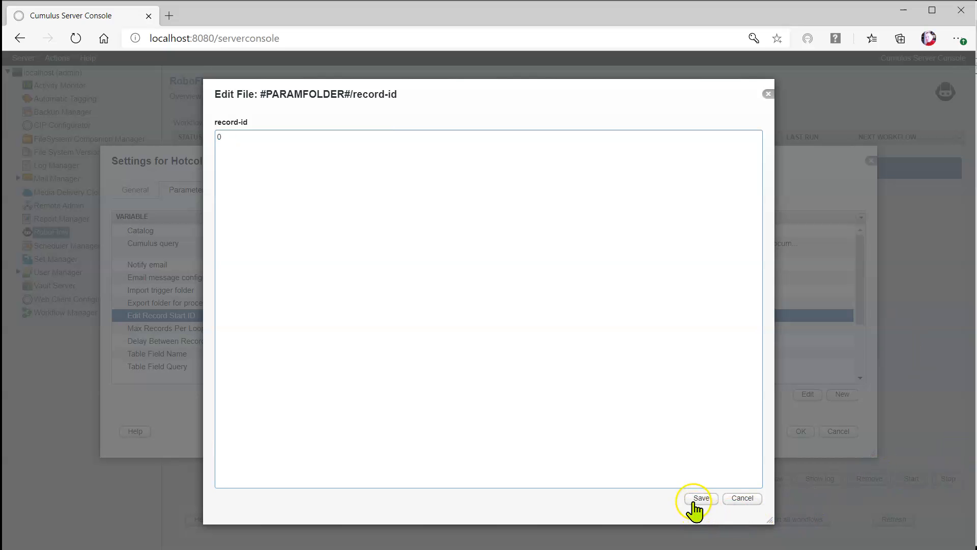
left_click(596, 365)
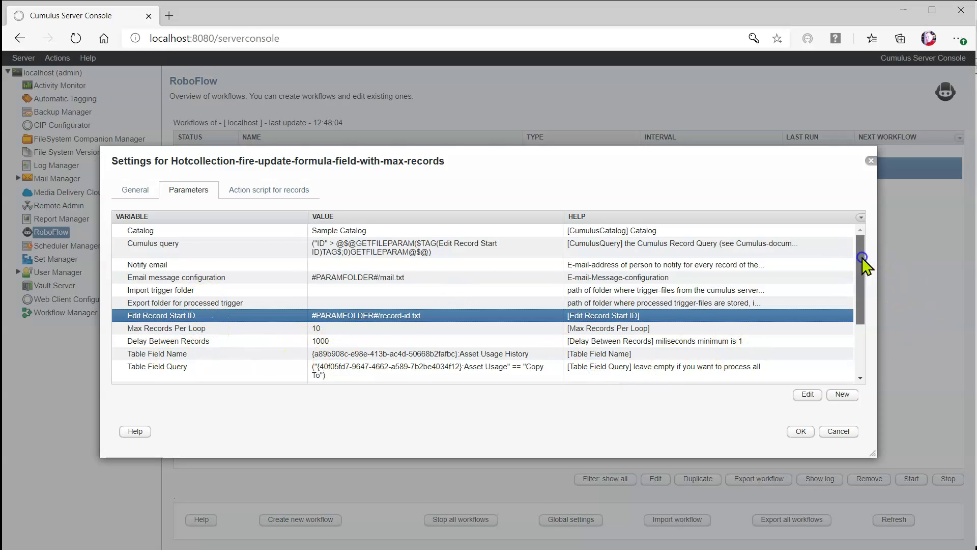
Check the two update formula parameters and set the <debug> parameter to true
left_click_drag(861, 262, 857, 311)
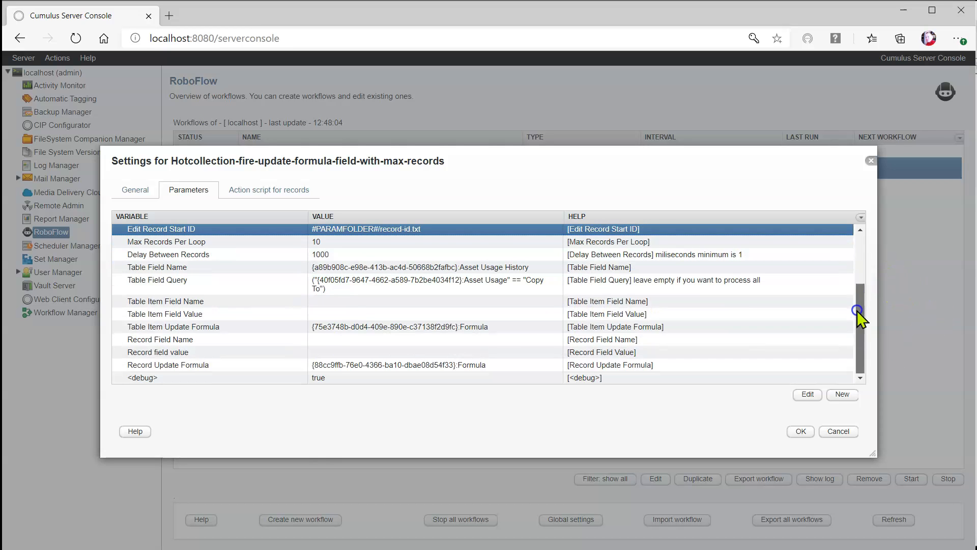
left_click(151, 365)
left_click(202, 327)
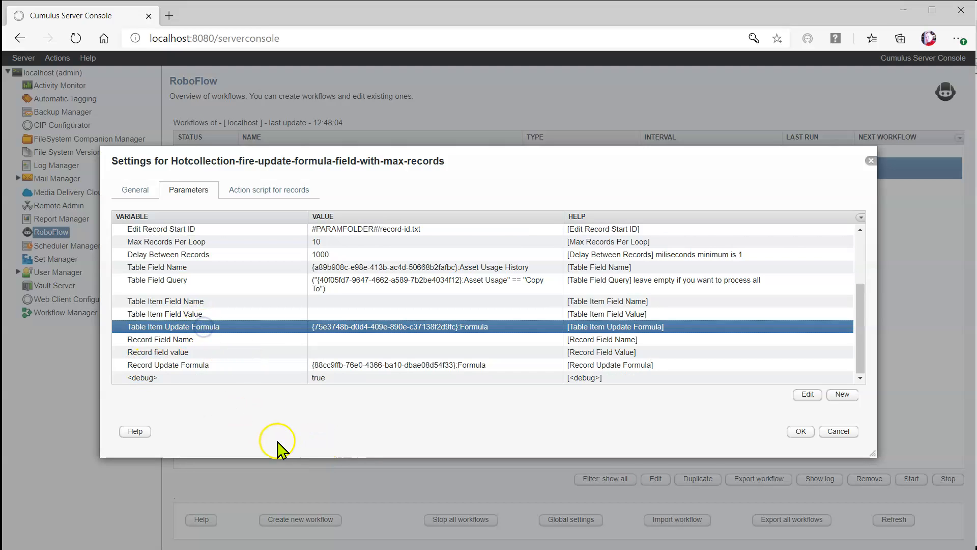
left_click(193, 380)
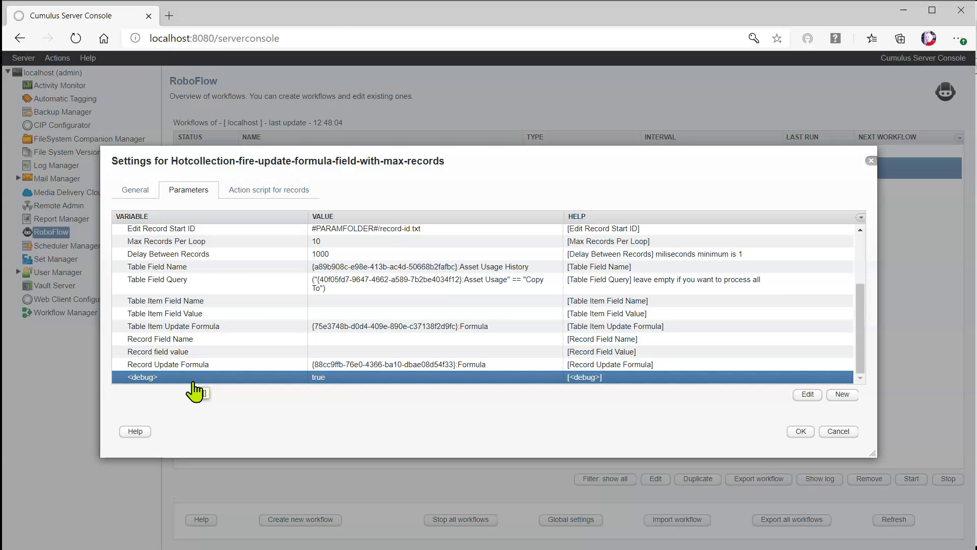
double_click(328, 381)
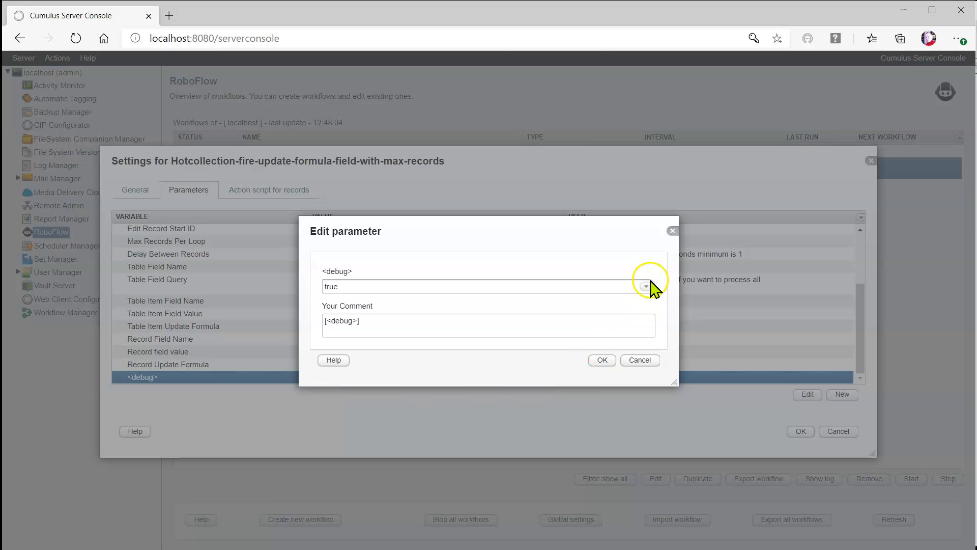
left_click(646, 286)
left_click(469, 240)
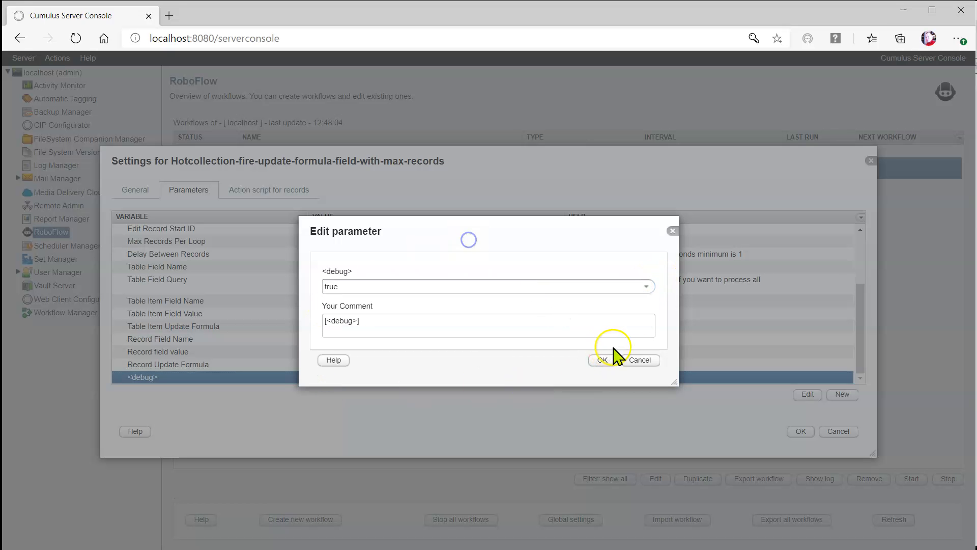
left_click(614, 350)
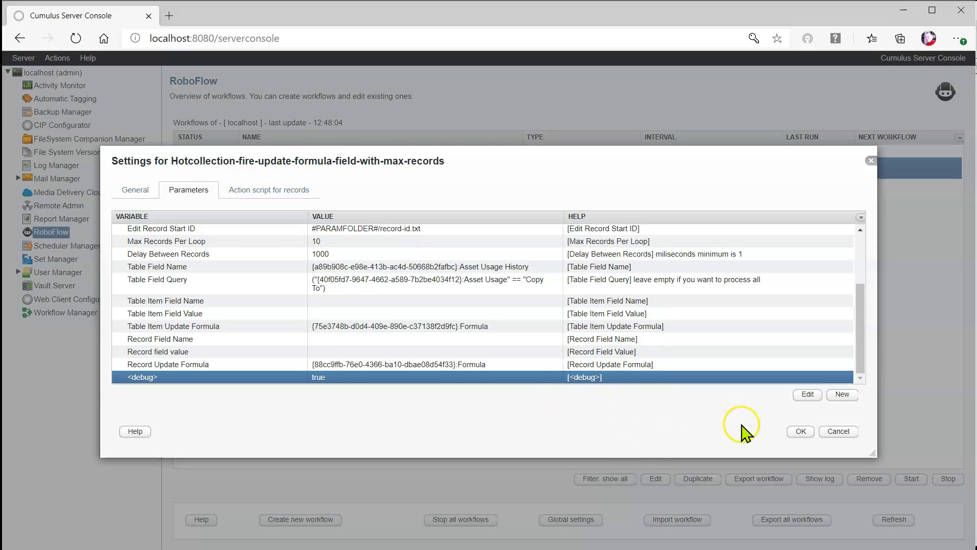
Save the changed workflow settings and start the hotcollection workflow
left_click(801, 432)
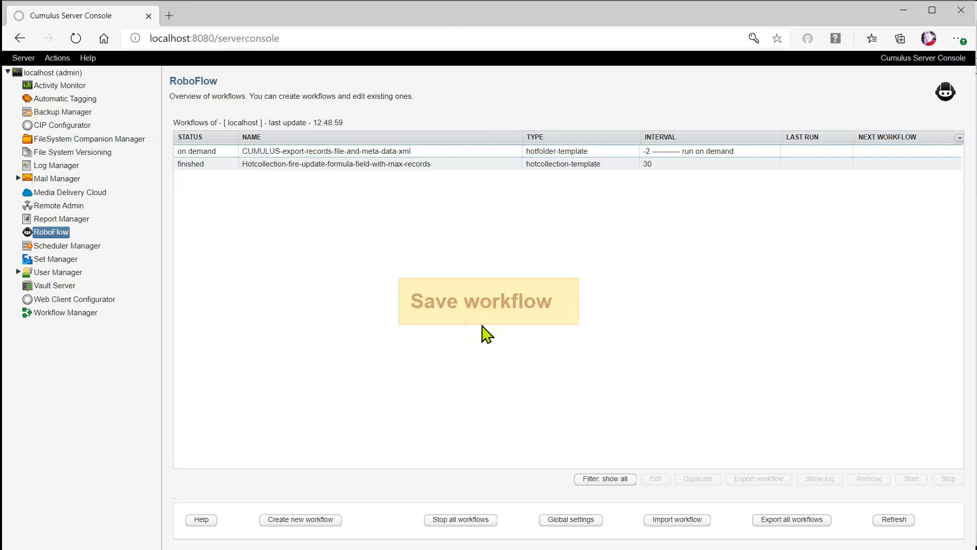
left_click(283, 164)
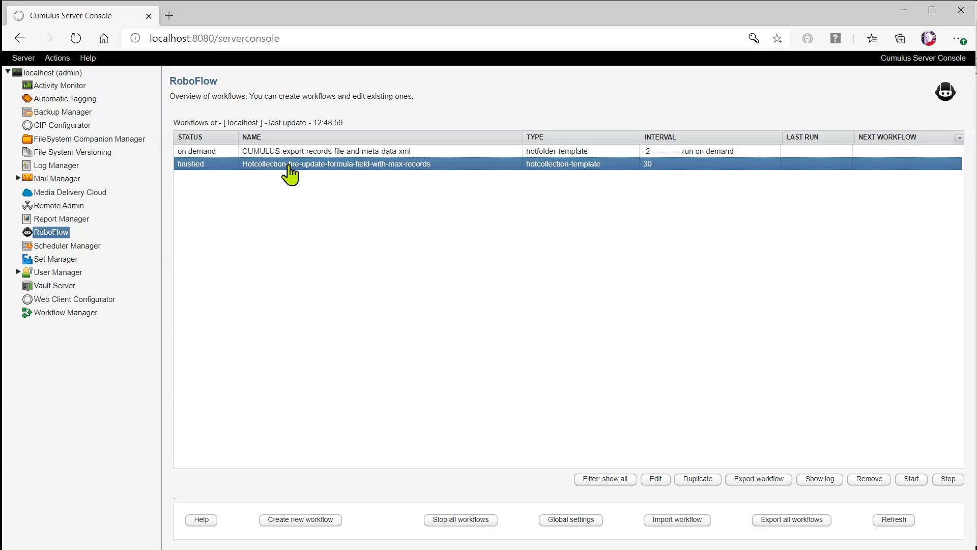
left_click(905, 483)
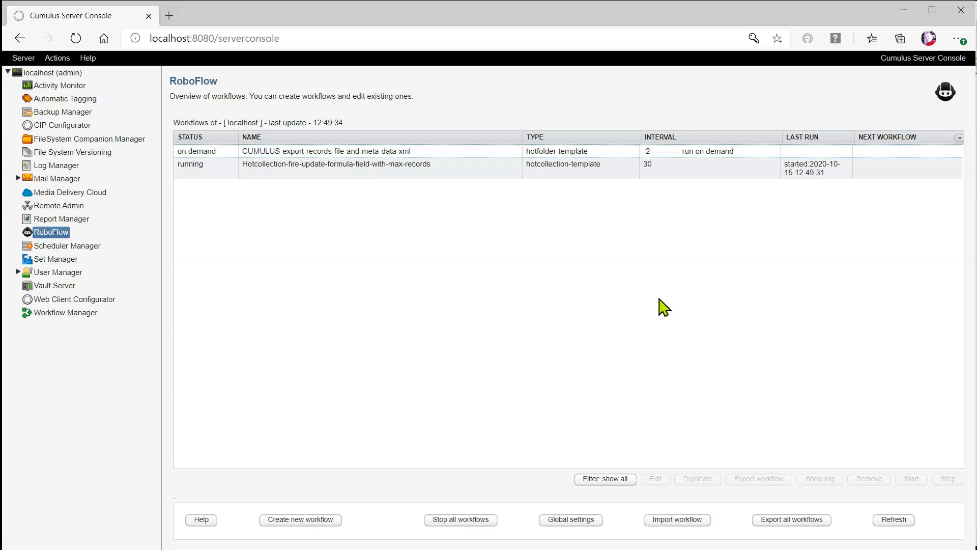
Open the running workflow's log and examine the record and table formula updates through the end of the latest loop
left_click(462, 168)
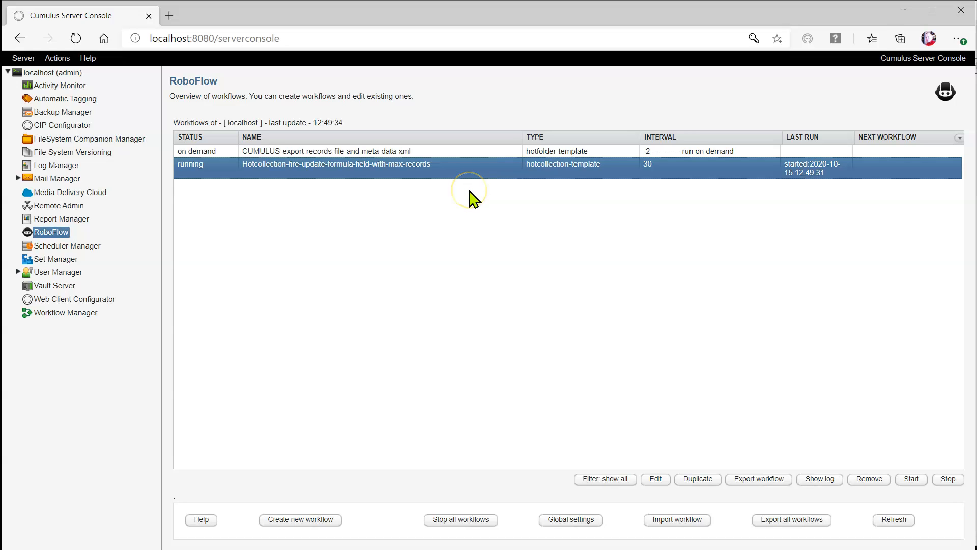
left_click(871, 480)
left_click(820, 479)
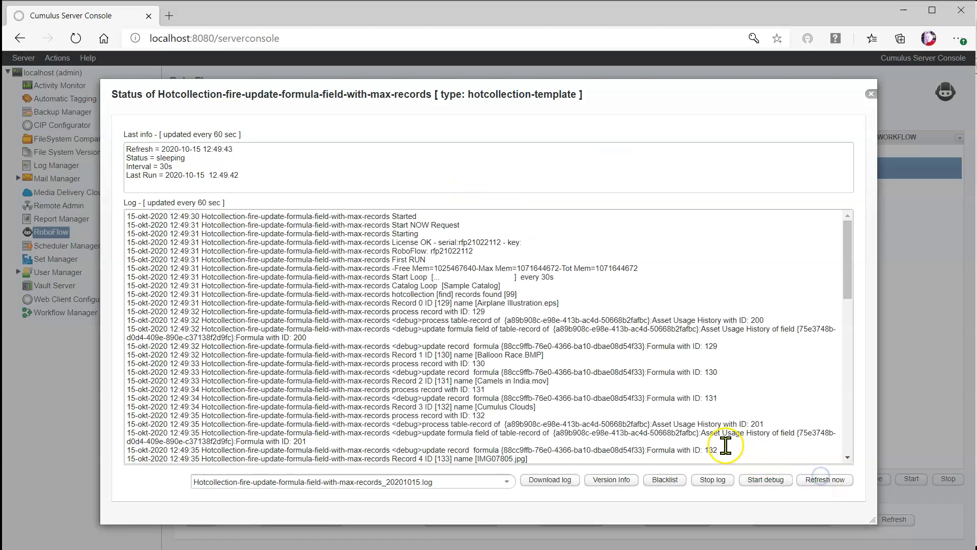
left_click_drag(427, 346, 497, 347)
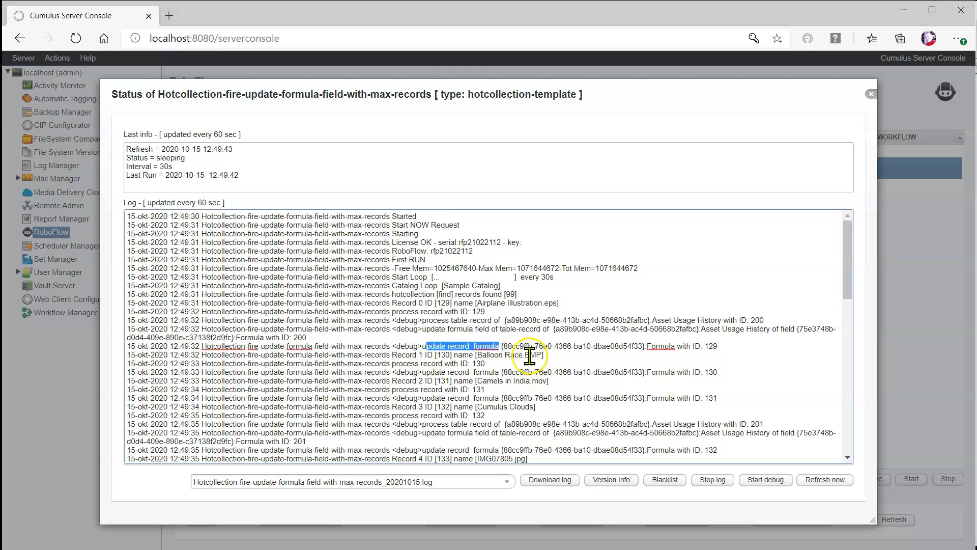
left_click_drag(423, 329, 557, 328)
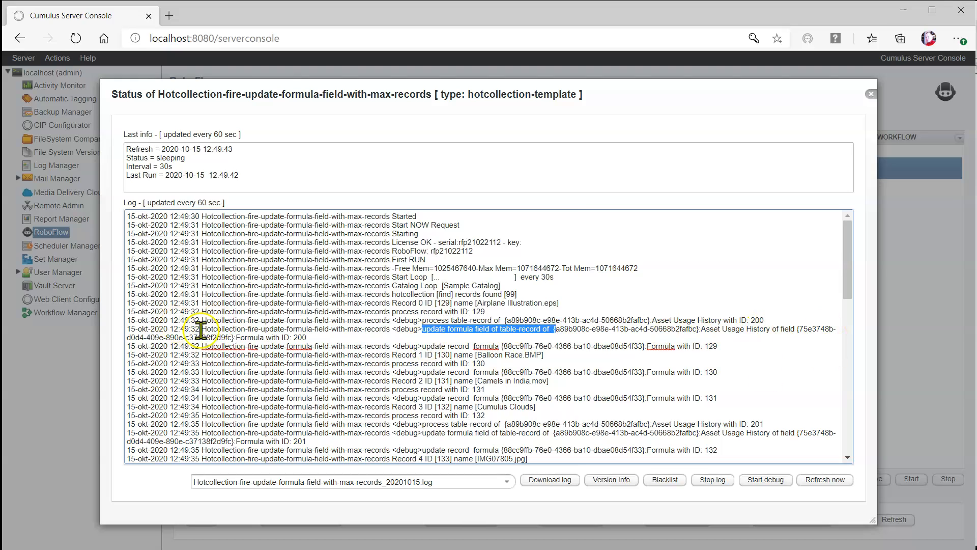
left_click_drag(265, 337, 272, 338)
scroll(374, 353, "down", 5)
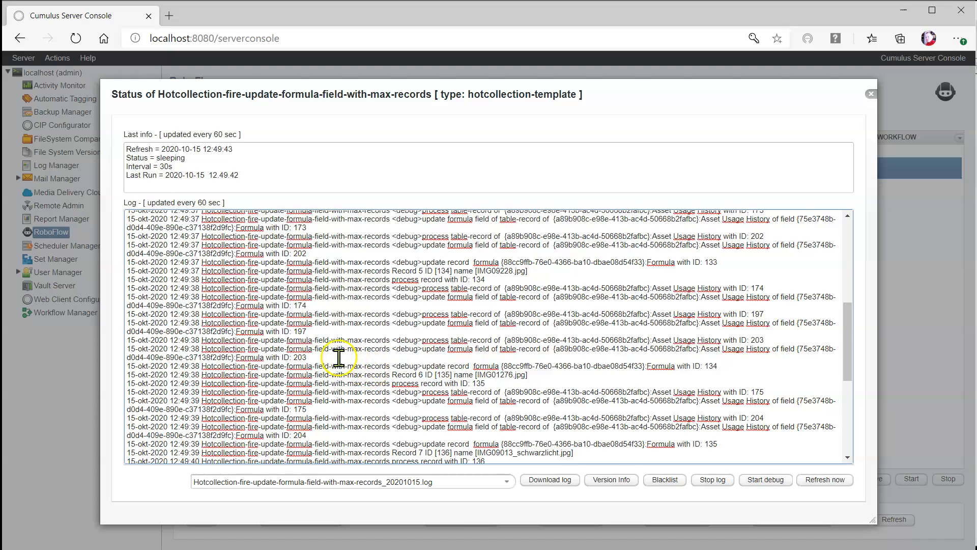
scroll(344, 361, "down", 5)
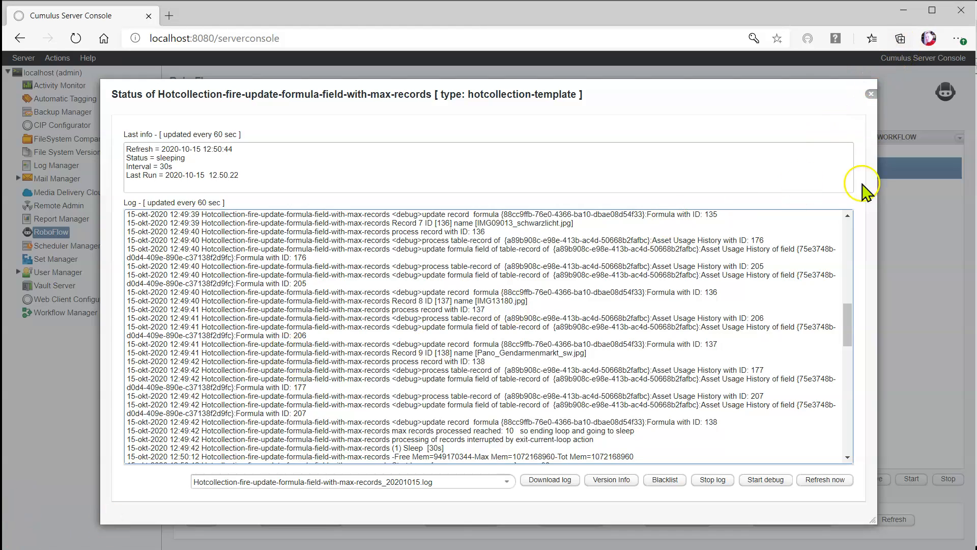
left_click_drag(848, 326, 850, 449)
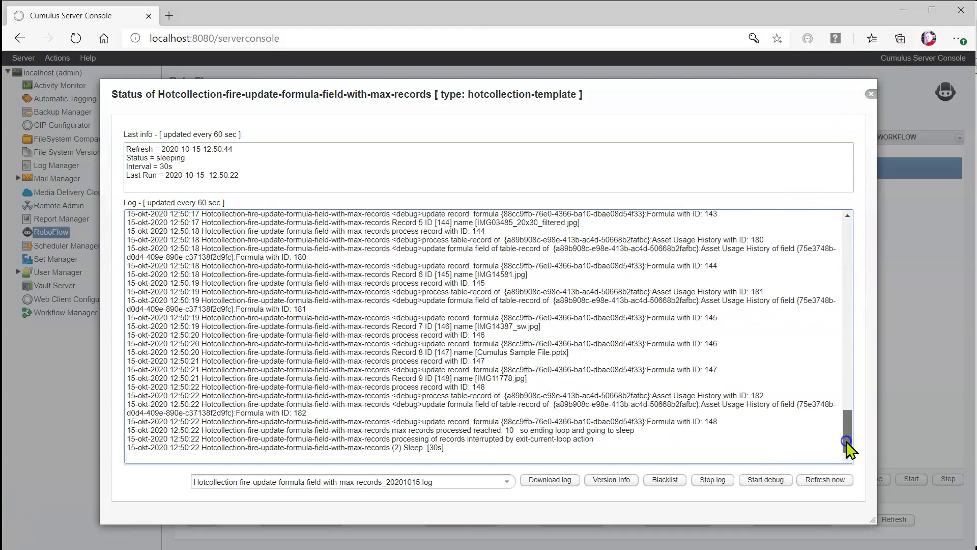
Close the log and stop the hotcollection workflow
left_click(871, 97)
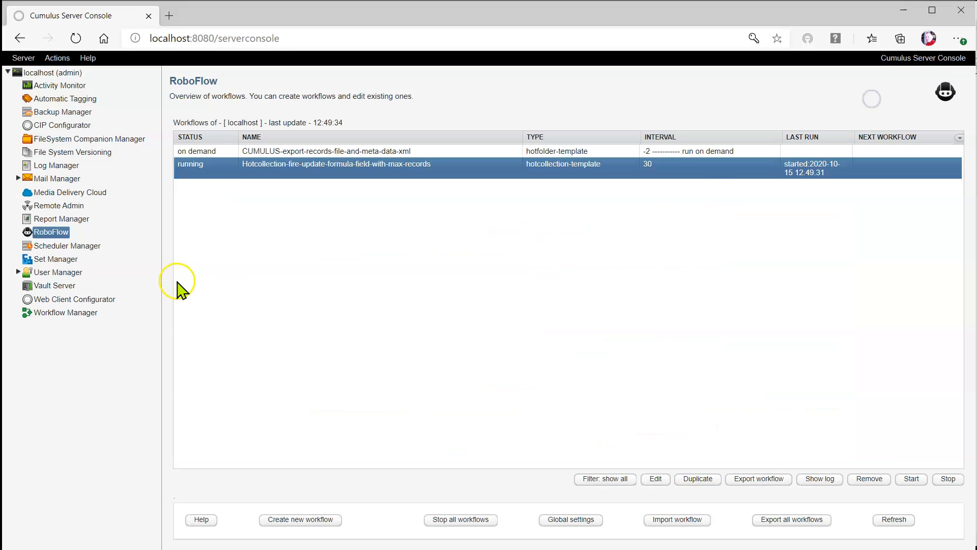
left_click(948, 479)
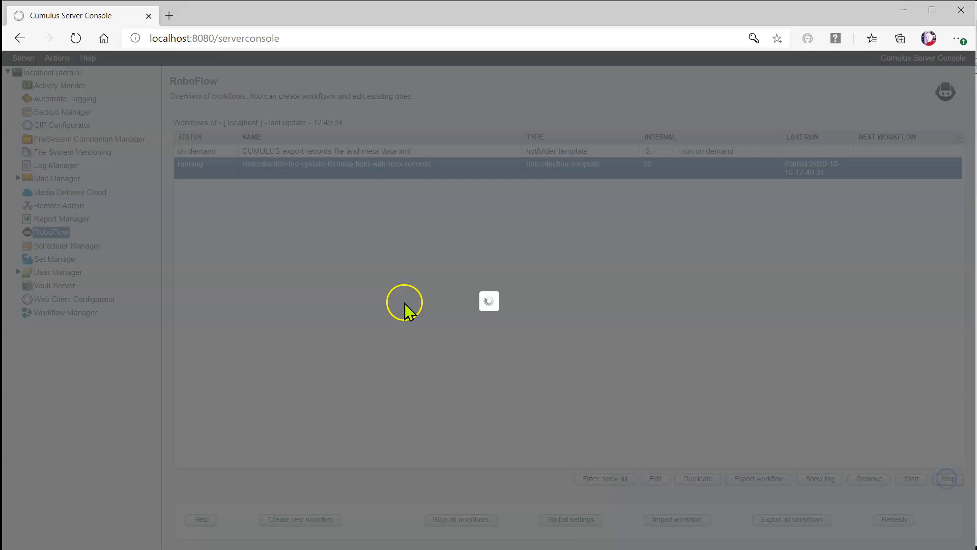